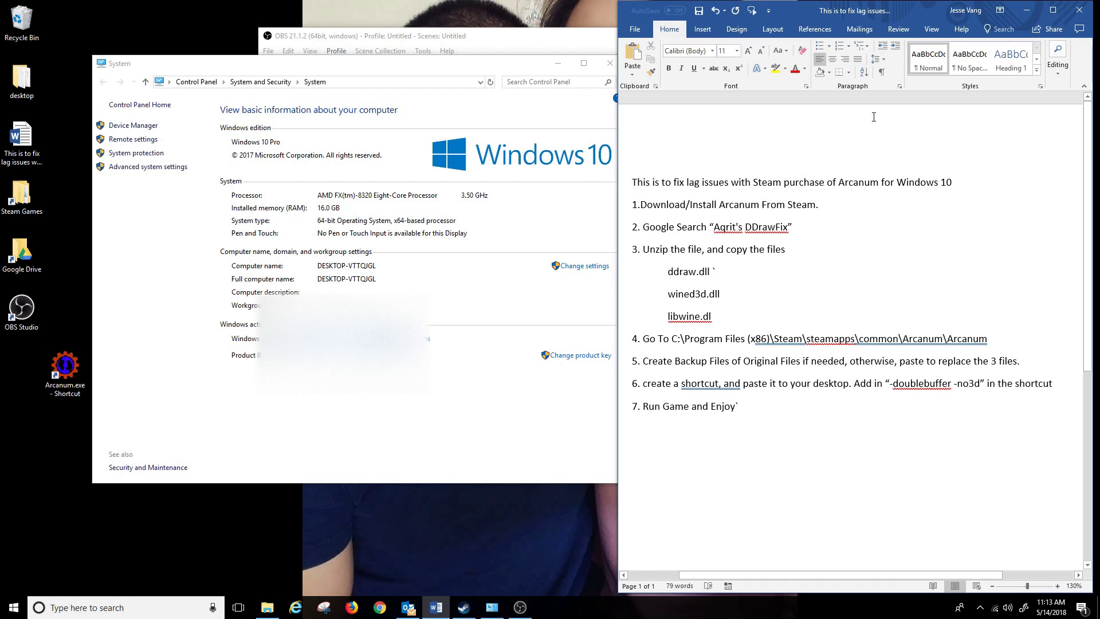
Check the Arcanum entry in the Steam library, then minimize Steam to return to the instructions
double_click(904, 182)
left_click(891, 182)
double_click(865, 182)
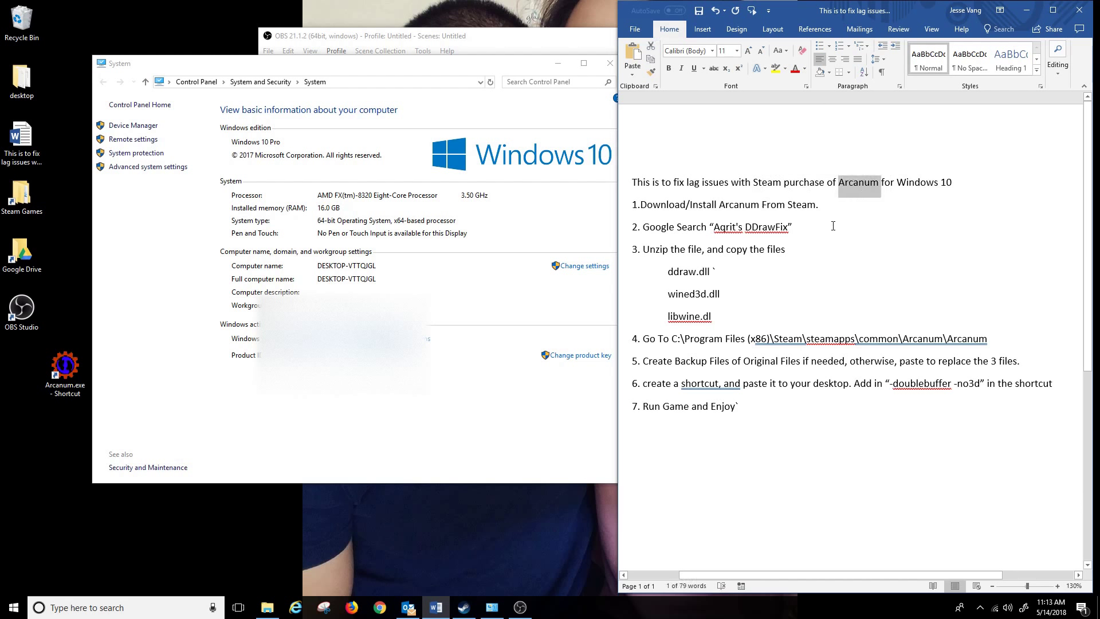
left_click(464, 608)
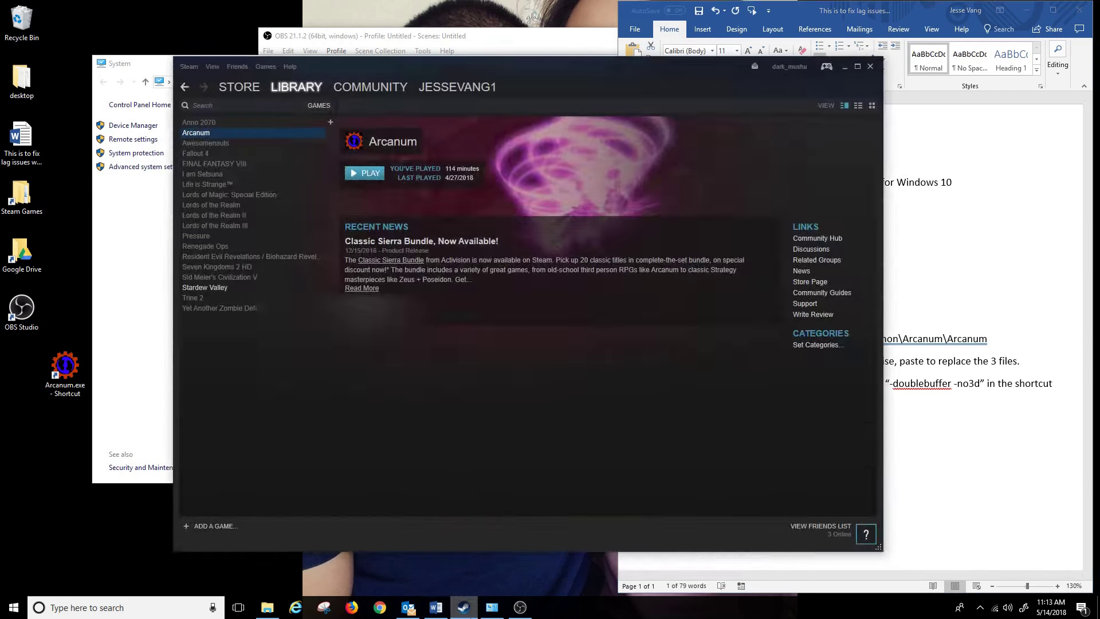
left_click(207, 142)
right_click(207, 142)
left_click(204, 132)
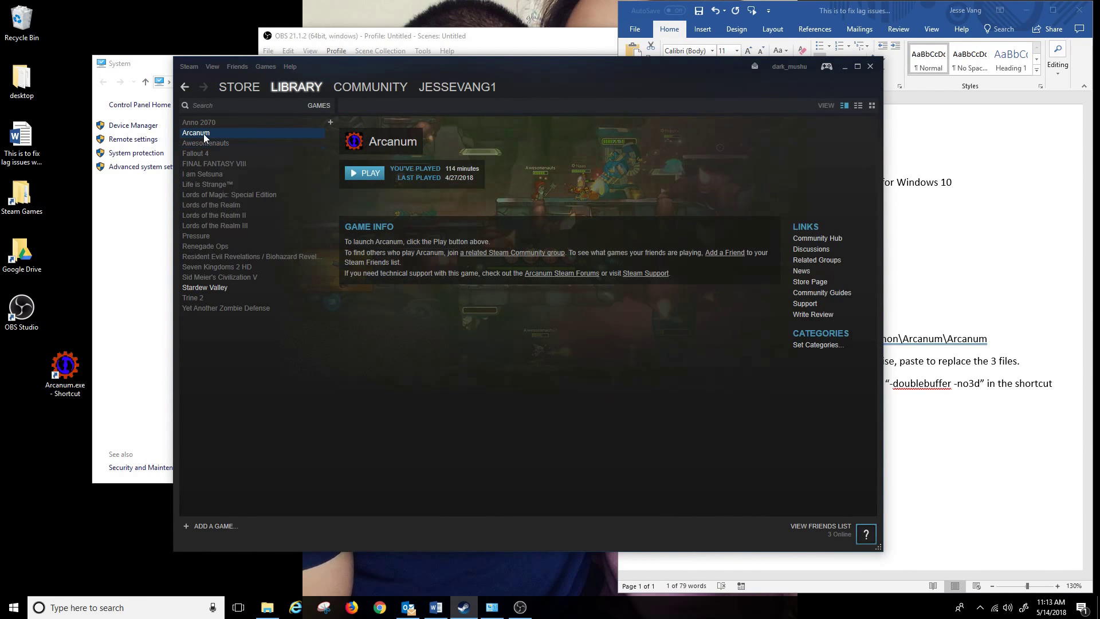
right_click(204, 133)
left_click(819, 415)
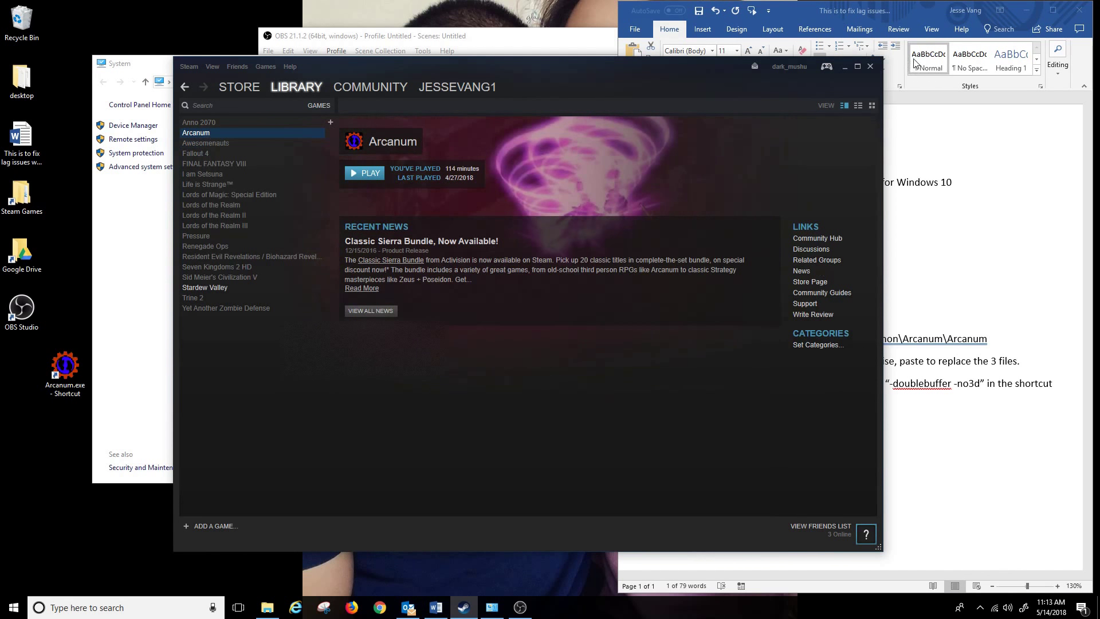
left_click(844, 66)
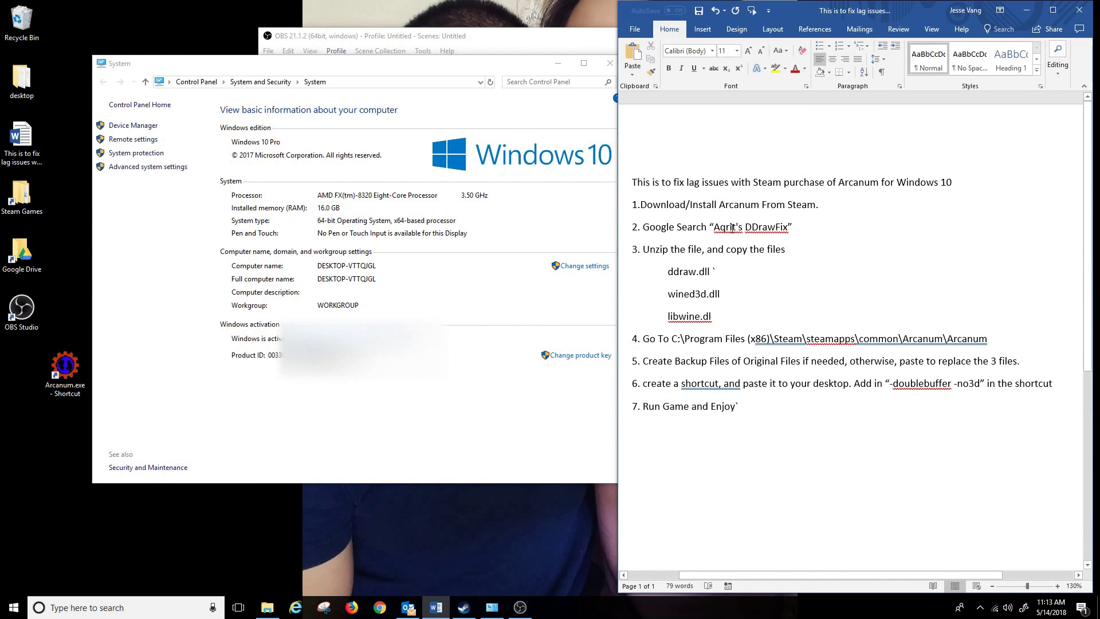
Search Chrome for "Aqrit's DDrawFix" copied from the instructions
left_click_drag(744, 227, 789, 228)
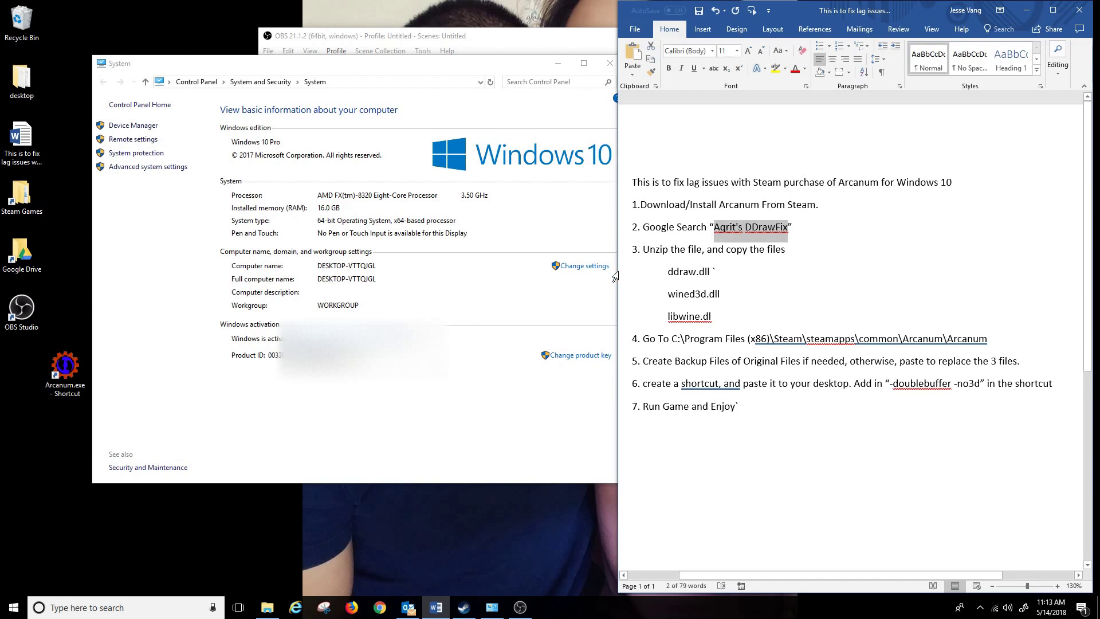
left_click(379, 607)
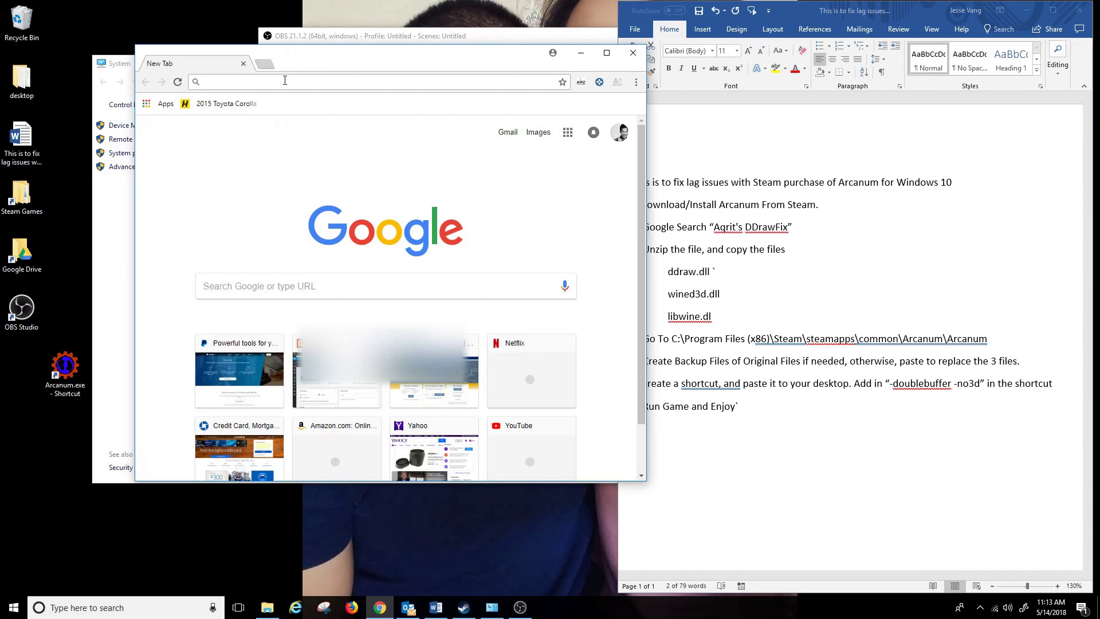
type("Aqrit's DDrawFix")
key("Return")
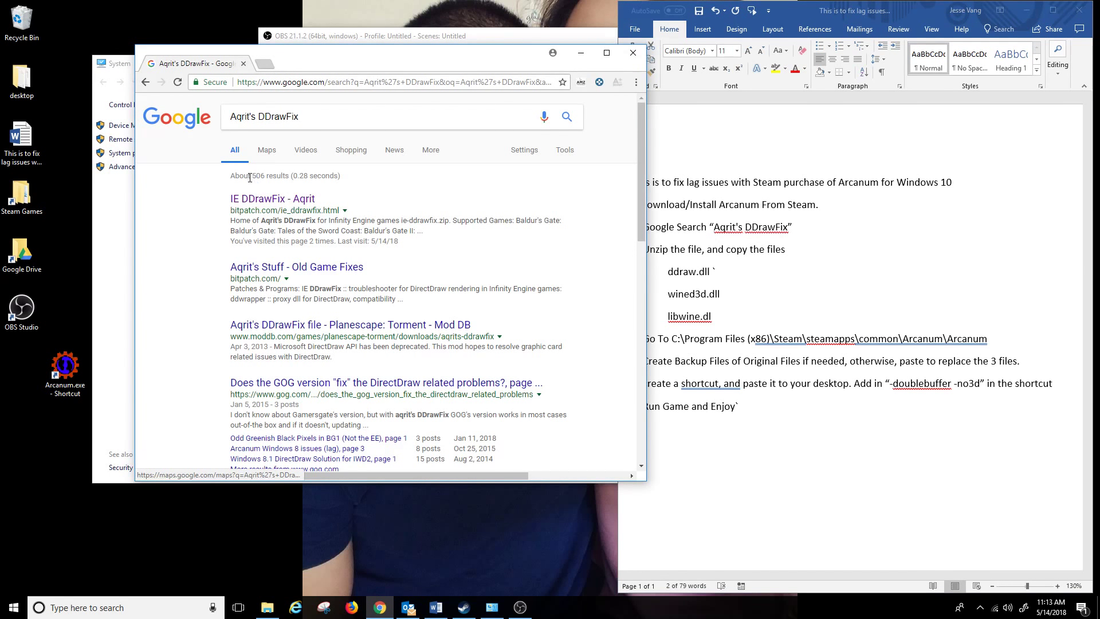
Download ie-ddrawfix.zip from the bitpatch.com IE DDrawFix page and show it in its folder
left_click(292, 205)
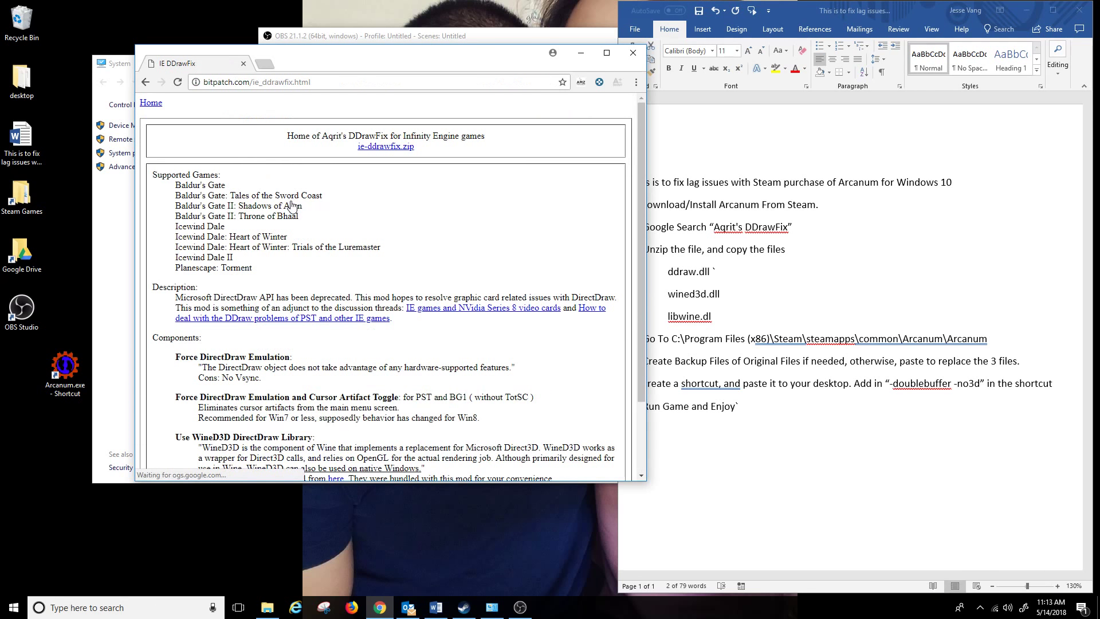
left_click(401, 150)
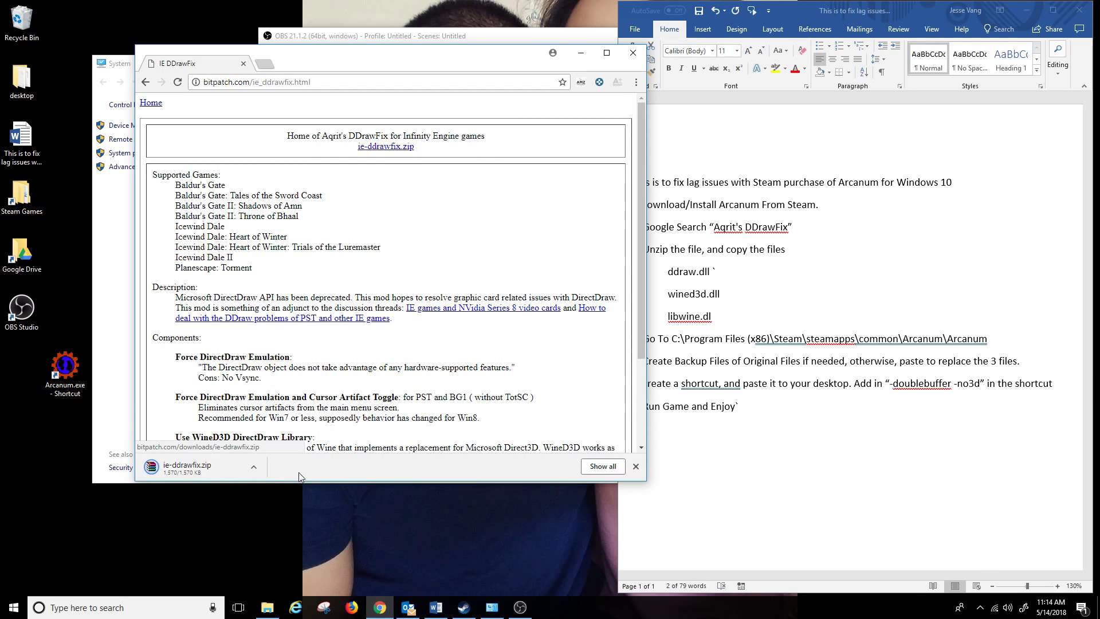
left_click(253, 468)
left_click(280, 532)
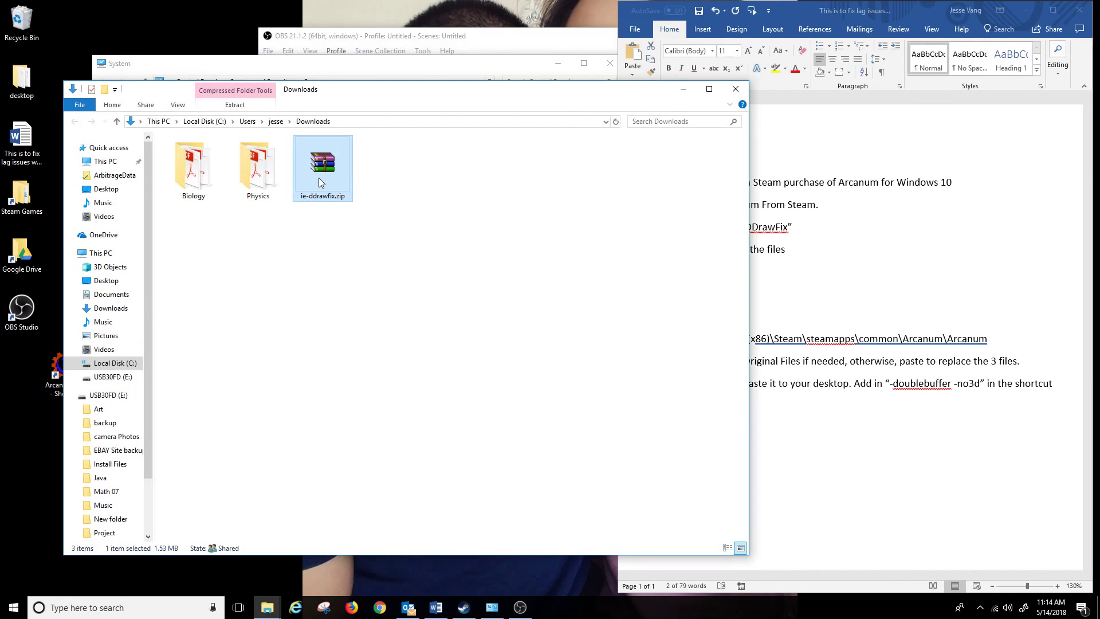
Extract ie-ddrawfix.zip to ie-ddrawfix\ and open ie-ddrawfix > ddrawfix > wined3d
right_click(318, 178)
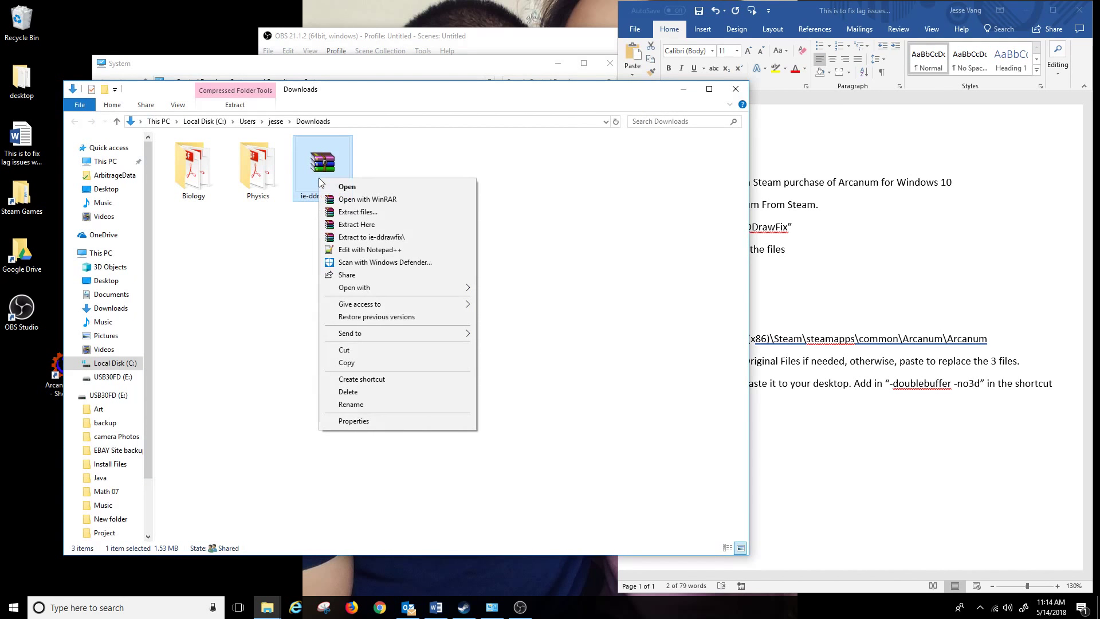
left_click(373, 242)
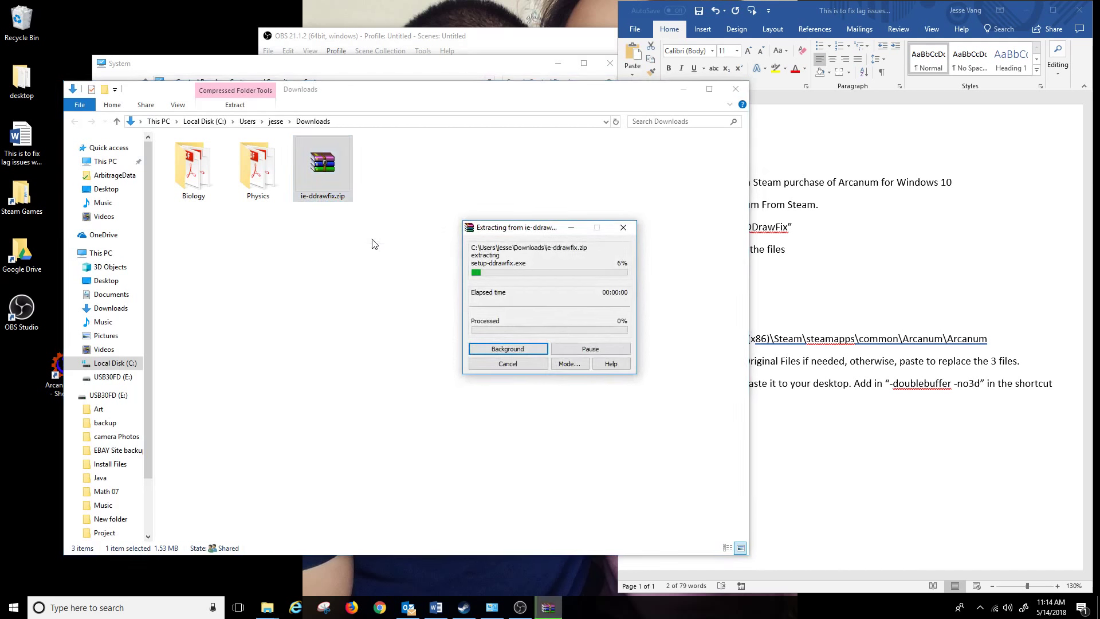
left_click(264, 185)
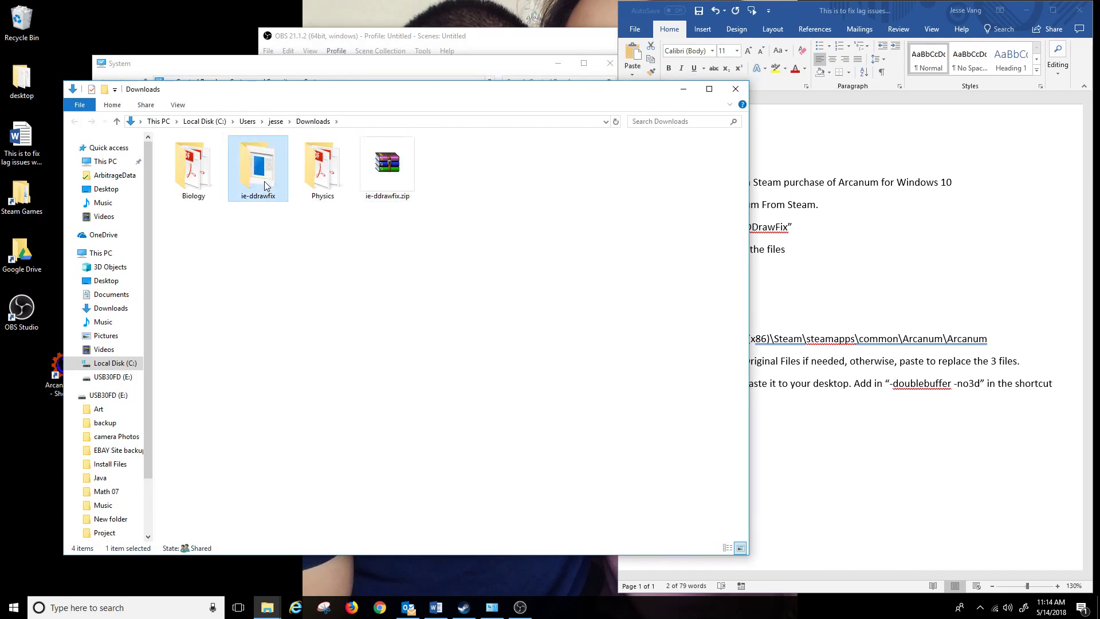
double_click(264, 185)
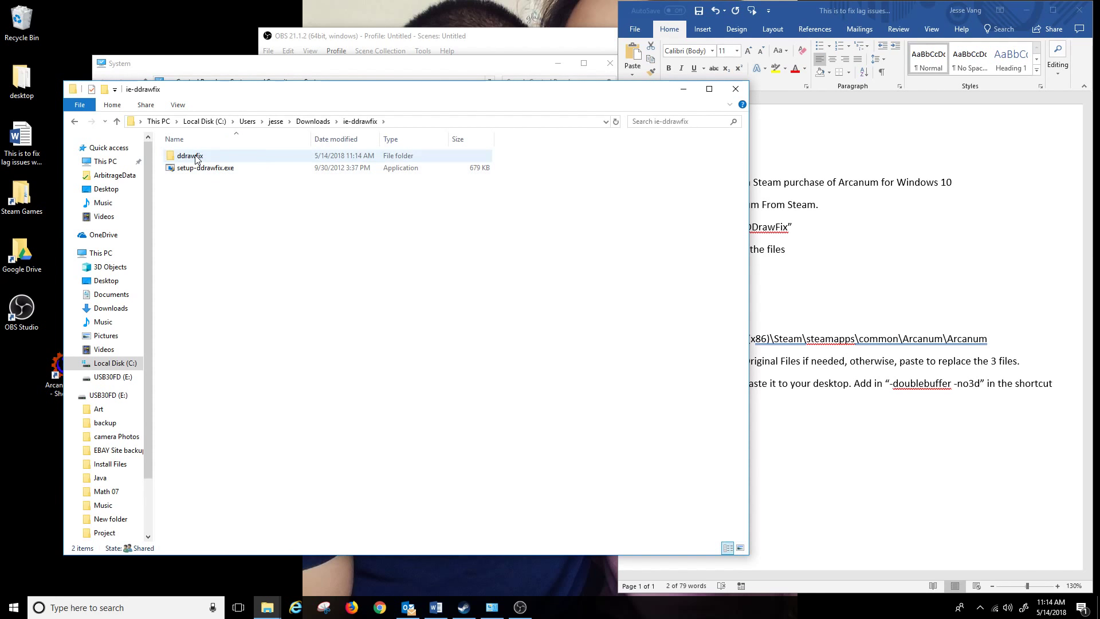
double_click(200, 157)
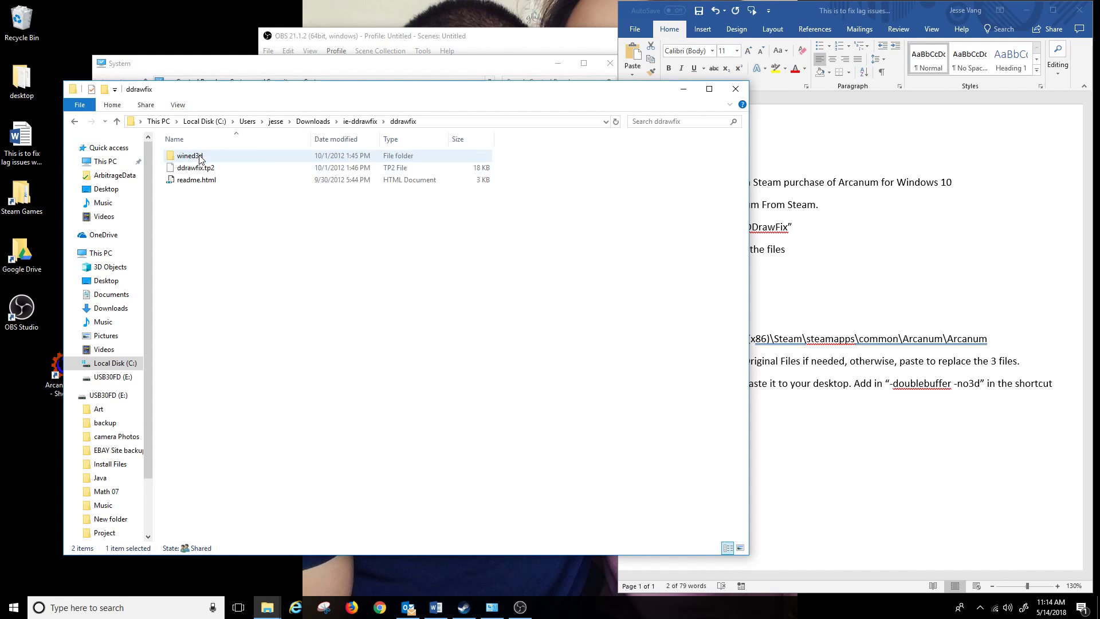
double_click(202, 160)
Copy ddraw.dll, libwine.dll and wined3d.dll from the wined3d folder
left_click_drag(212, 207, 186, 153)
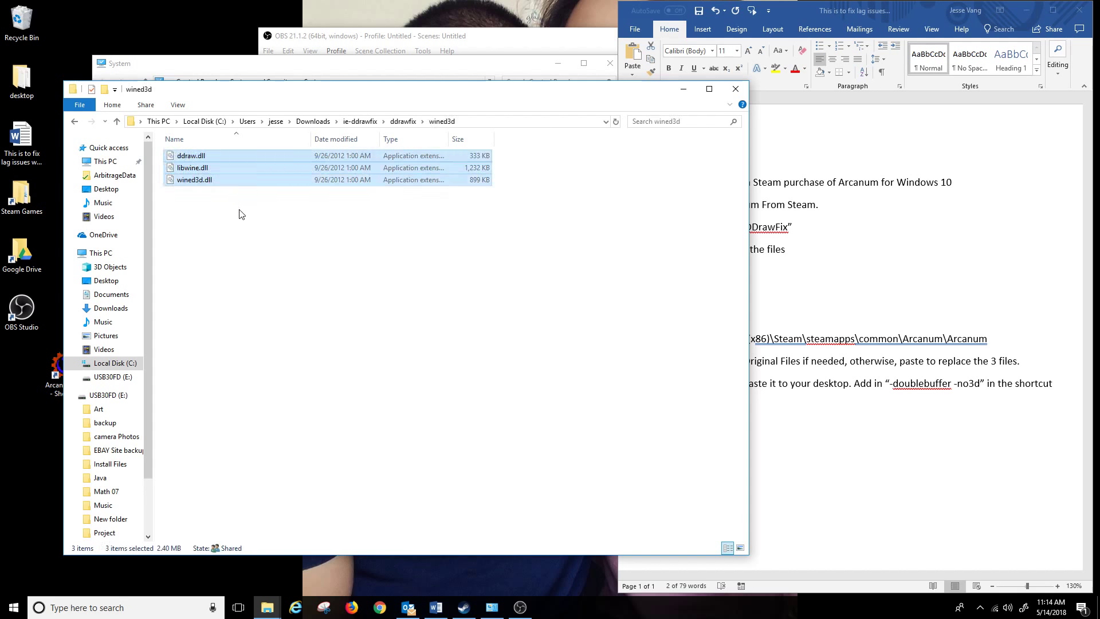
right_click(197, 178)
left_click(230, 323)
left_click(251, 324)
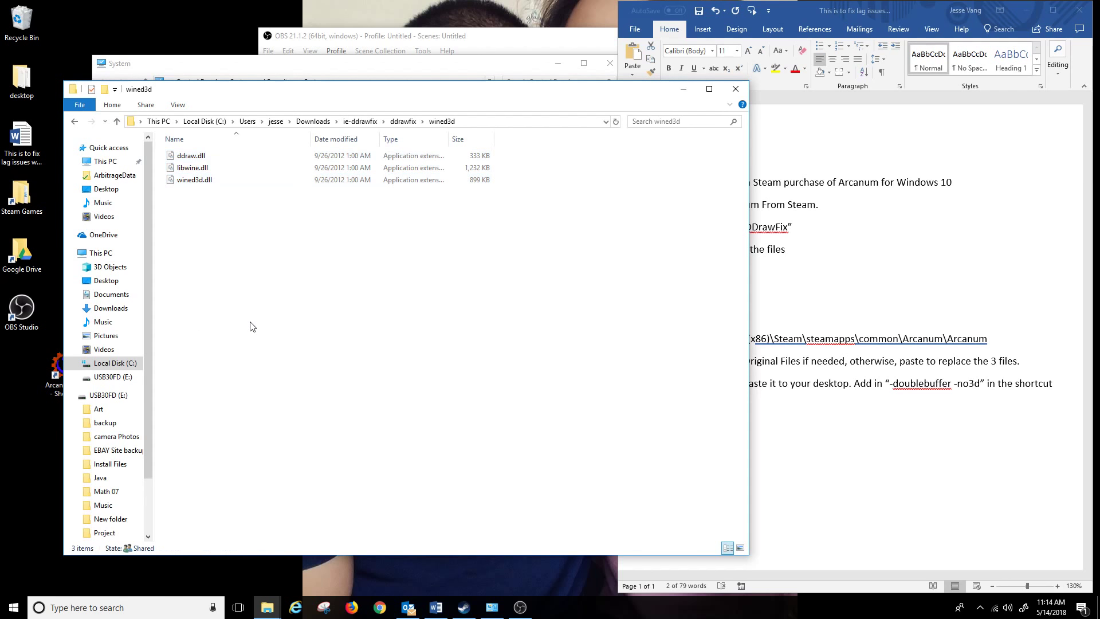
Browse to C:\Program Files (x86)\Steam\steamapps\common\Arcanum\Arcanum
left_click(125, 369)
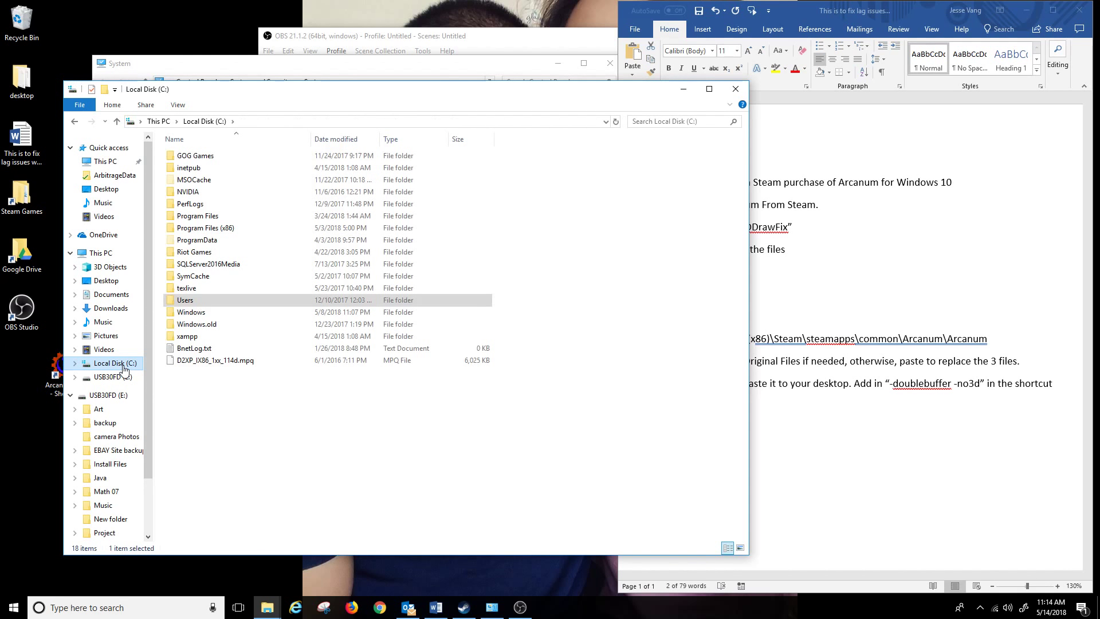
double_click(214, 231)
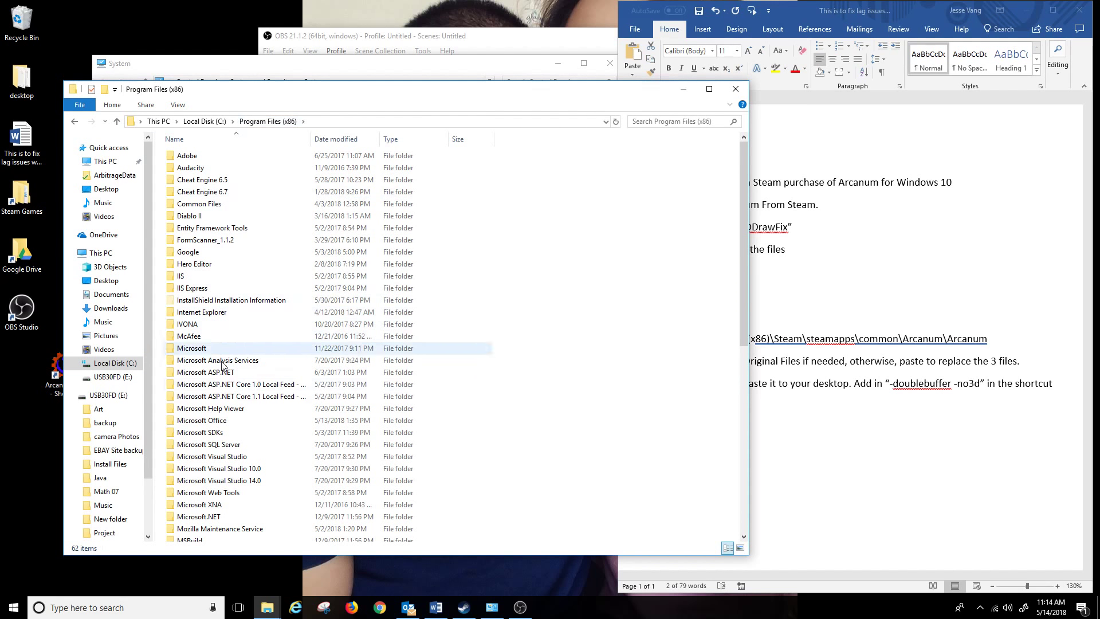
left_click(264, 499)
scroll(264, 501, "down", 3)
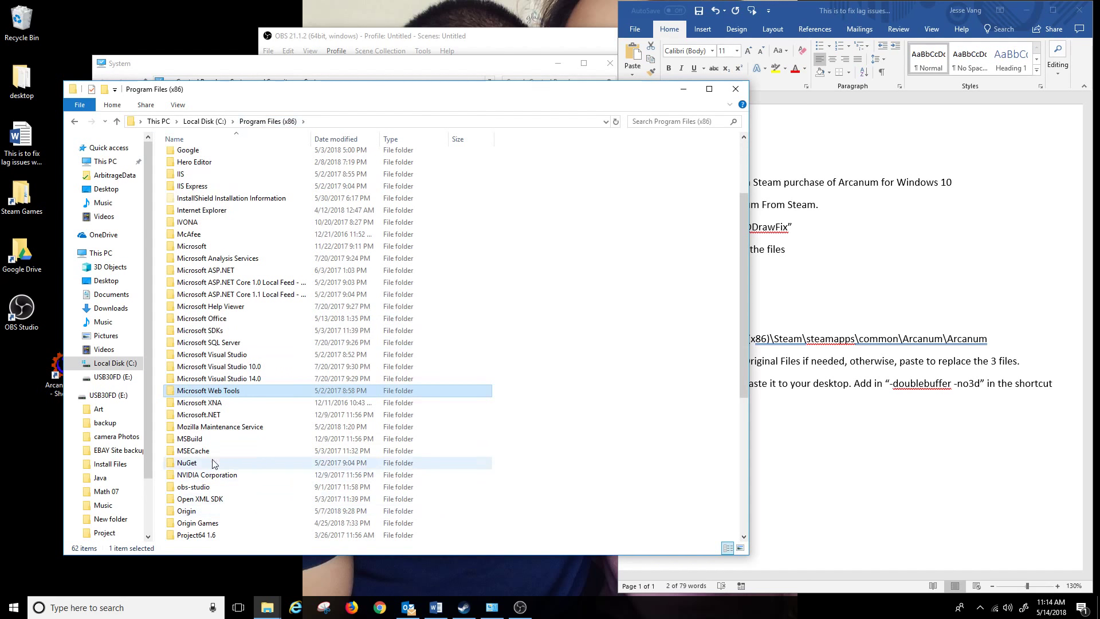
scroll(214, 449, "down", 7)
double_click(206, 356)
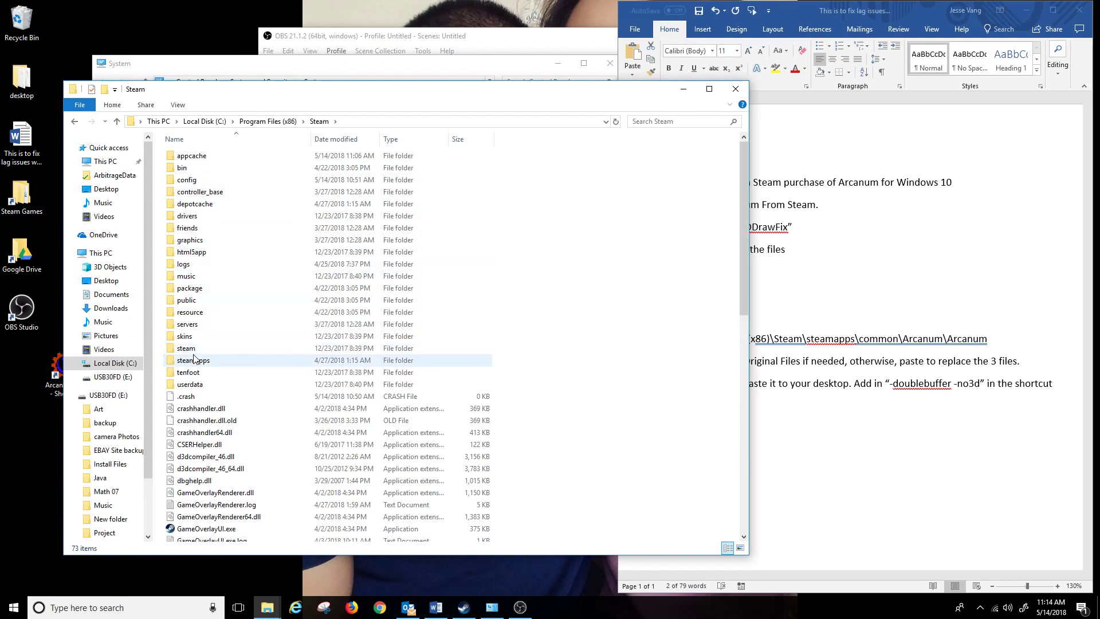
double_click(194, 361)
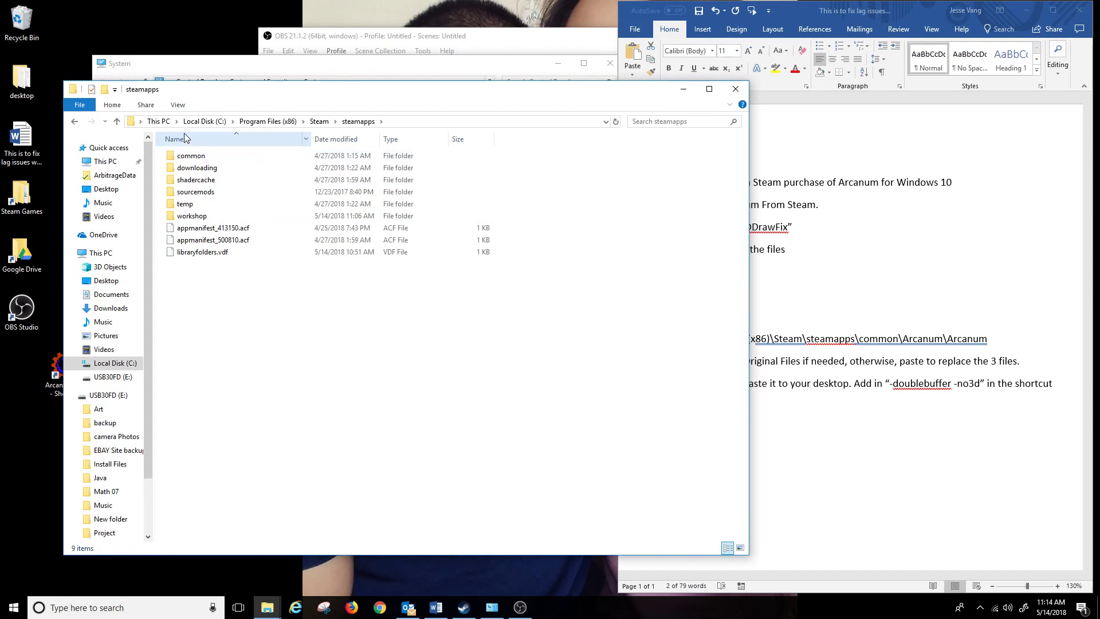
left_click(189, 158)
double_click(189, 158)
double_click(189, 158)
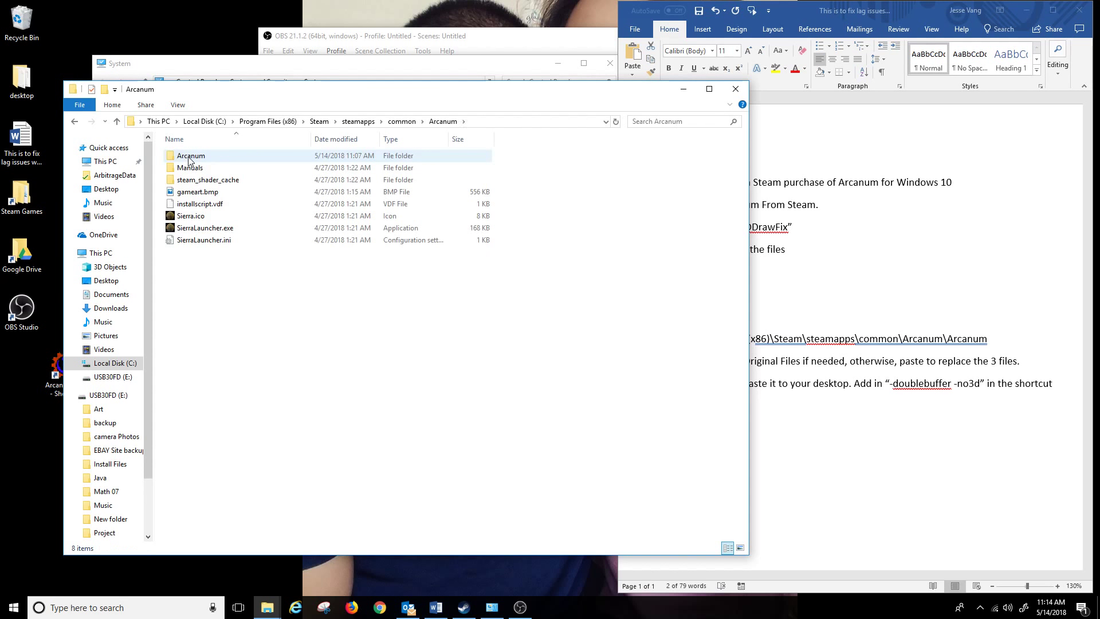
double_click(192, 160)
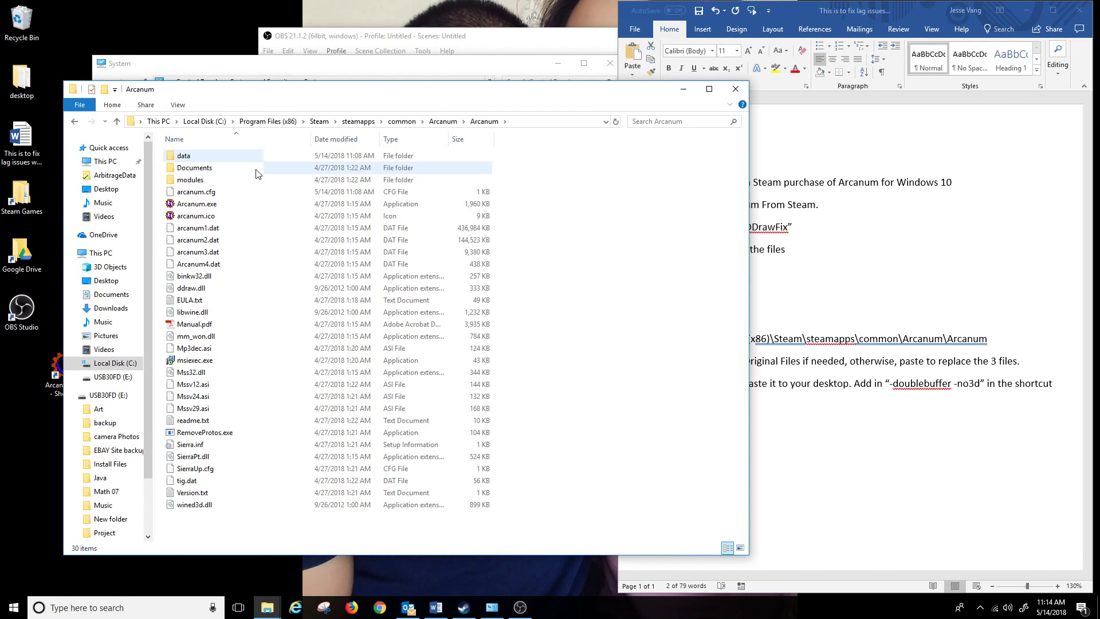
Paste the three DDrawFix DLLs into the Arcanum game folder, replacing the originals
left_click(530, 120)
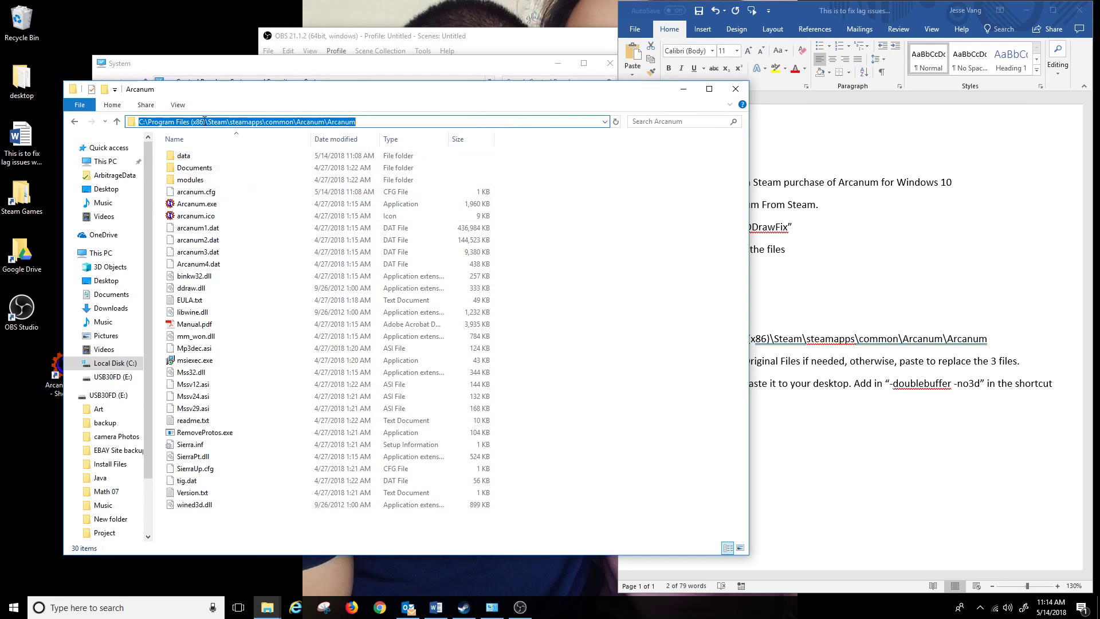
left_click(523, 343)
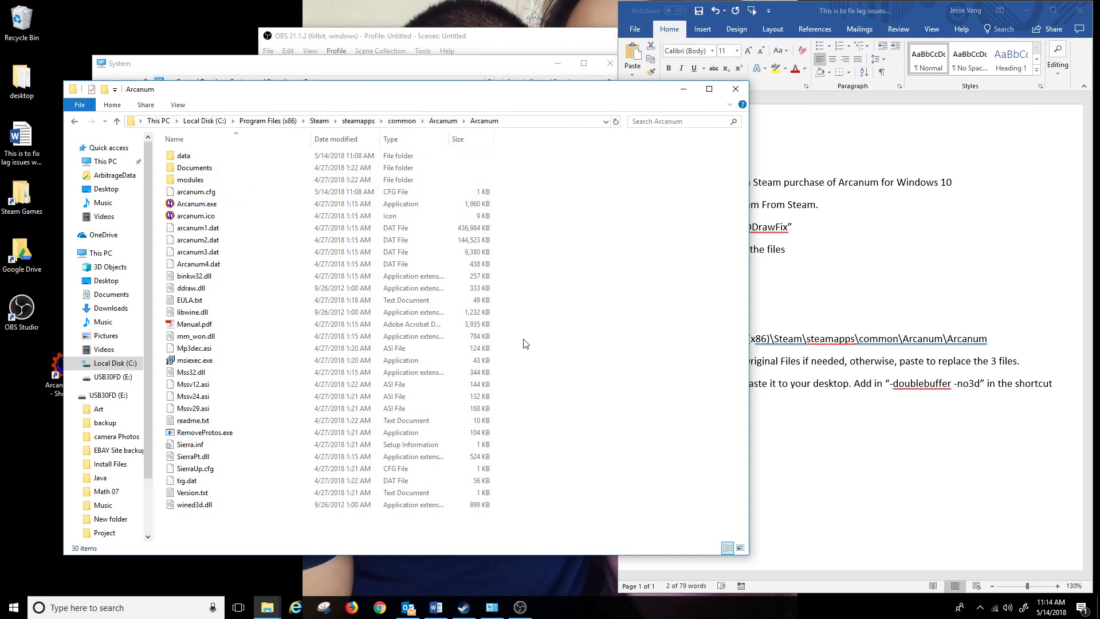
right_click(557, 393)
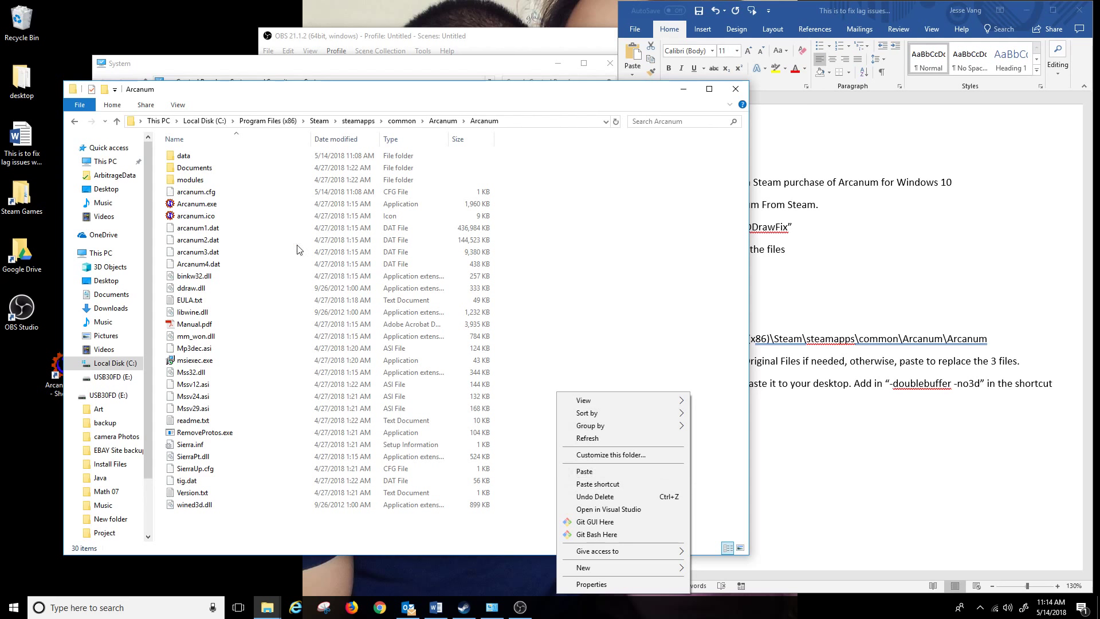
right_click(639, 271)
mouse_move(688, 445)
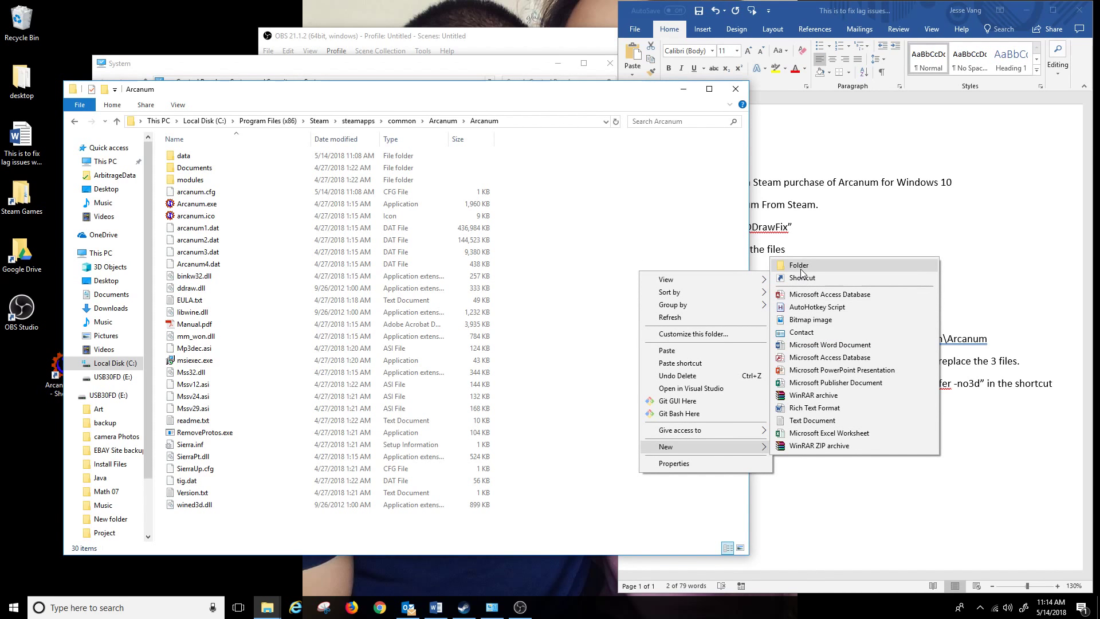
left_click(555, 305)
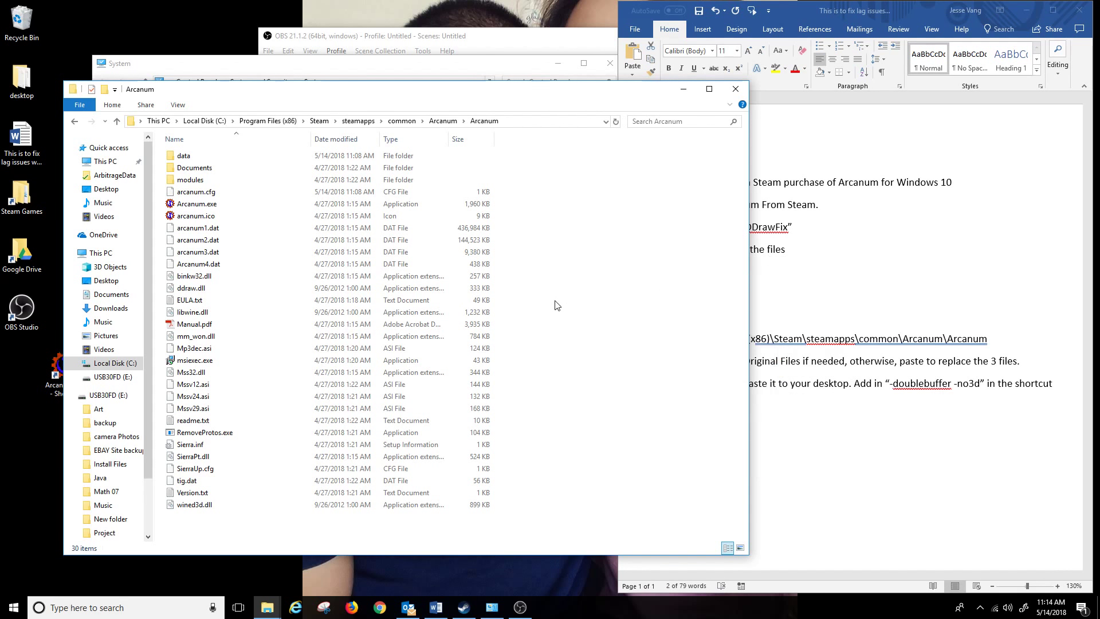
right_click(549, 290)
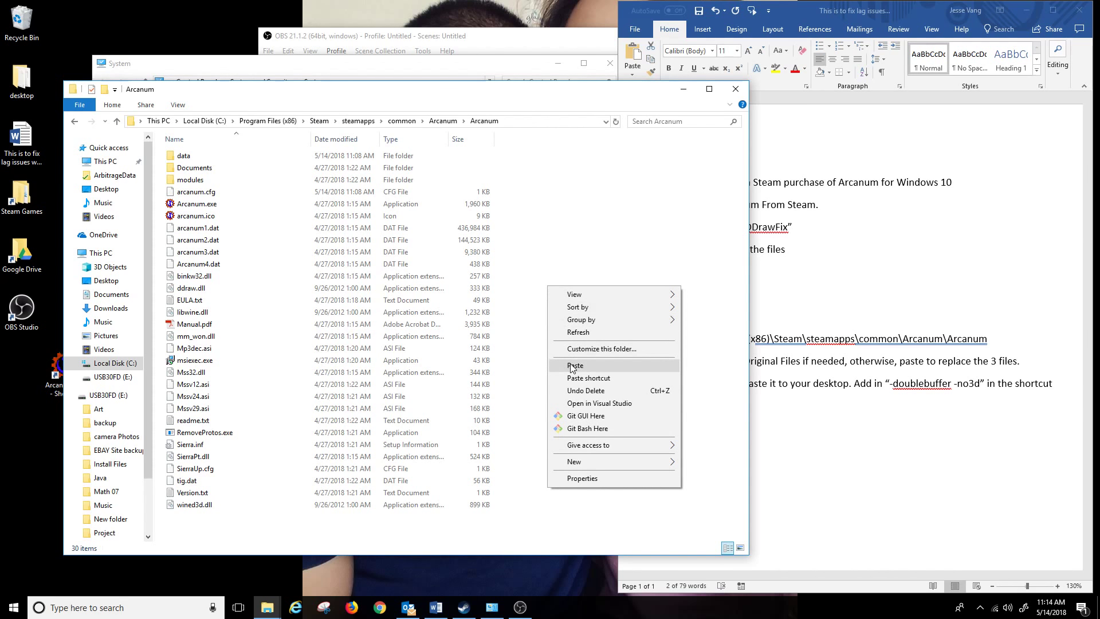
left_click(572, 365)
left_click(500, 212)
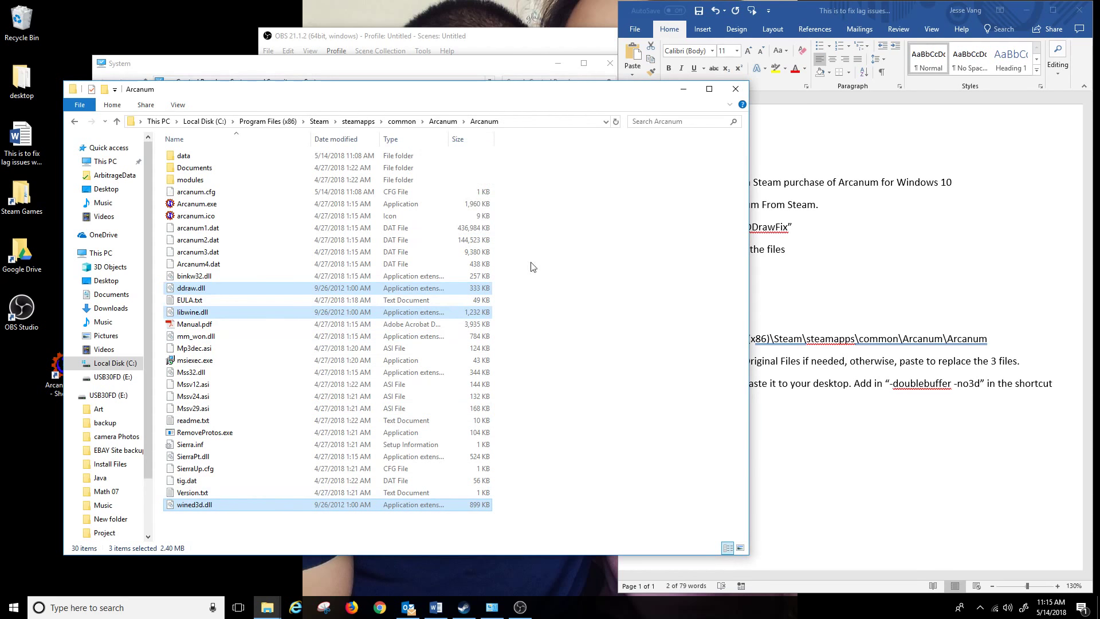
left_click(600, 269)
left_click(620, 299)
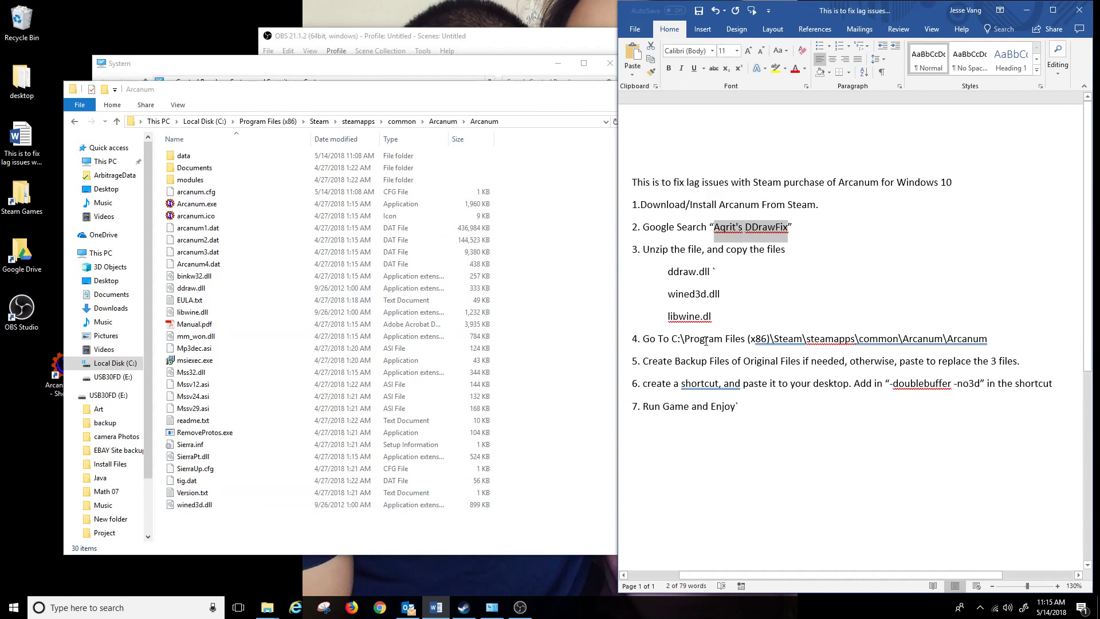
Create an Arcanum.exe shortcut and drag it to the desktop, replacing the existing one
left_click(200, 206)
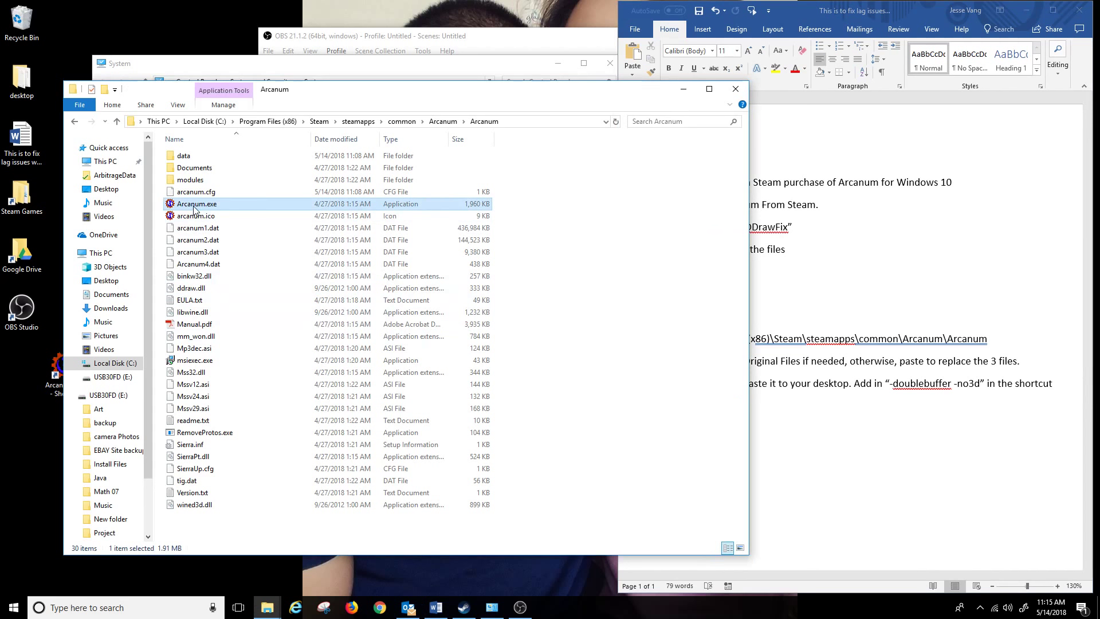
right_click(194, 209)
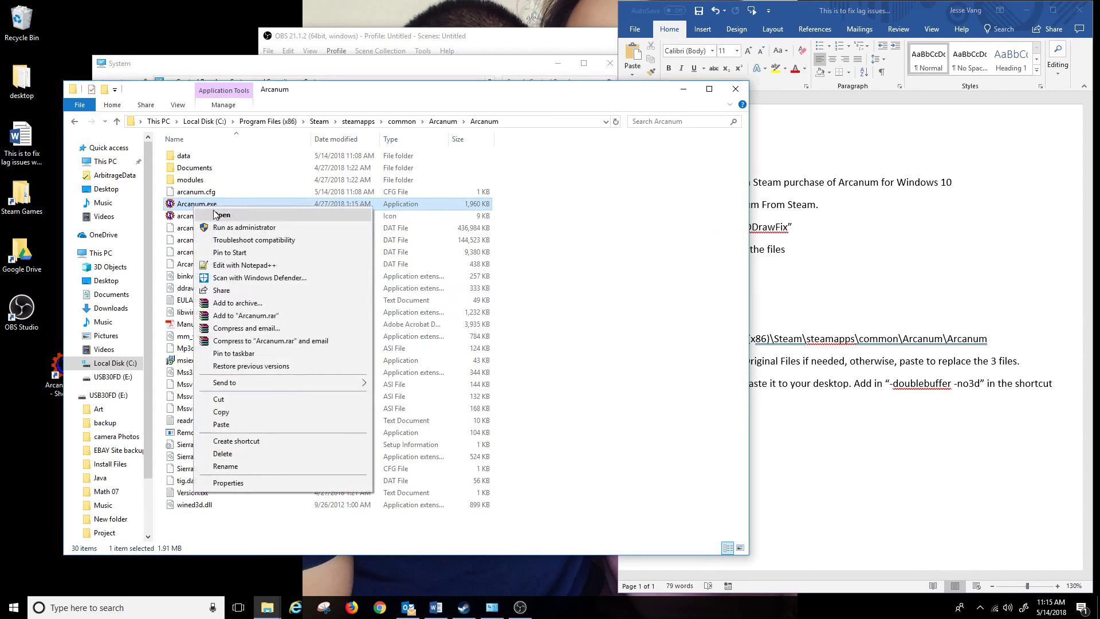
left_click(238, 441)
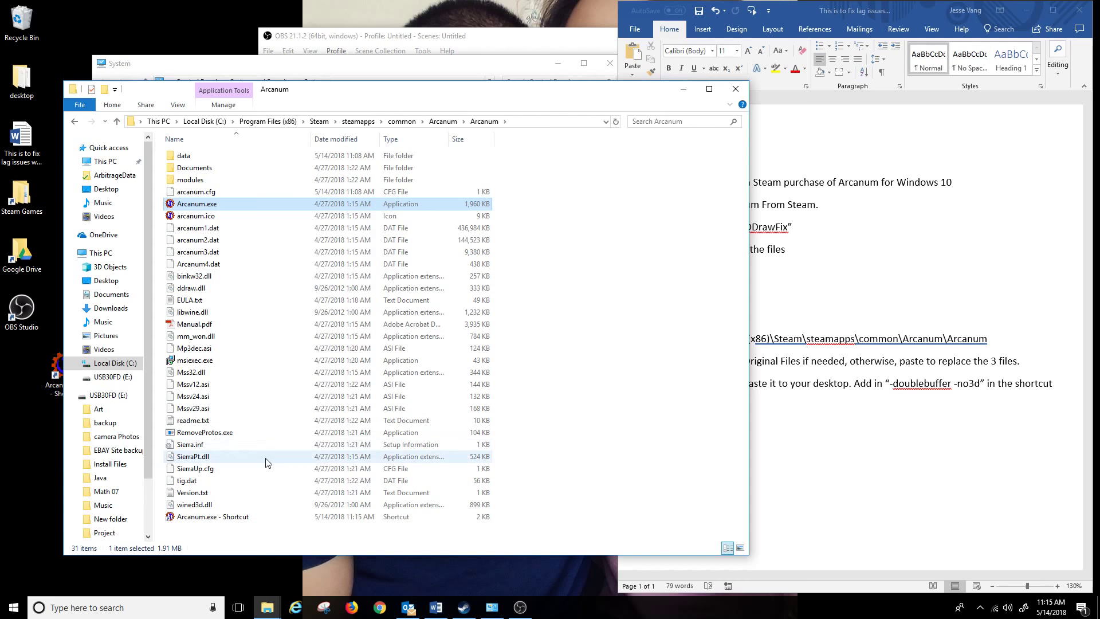
left_click(222, 218)
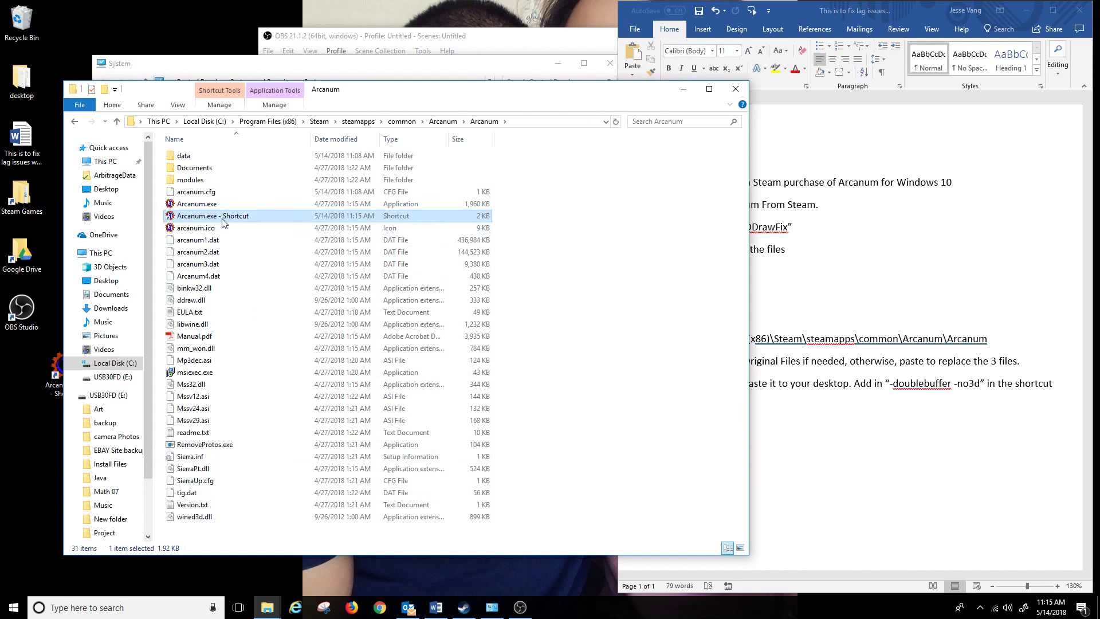
left_click_drag(222, 219, 23, 412)
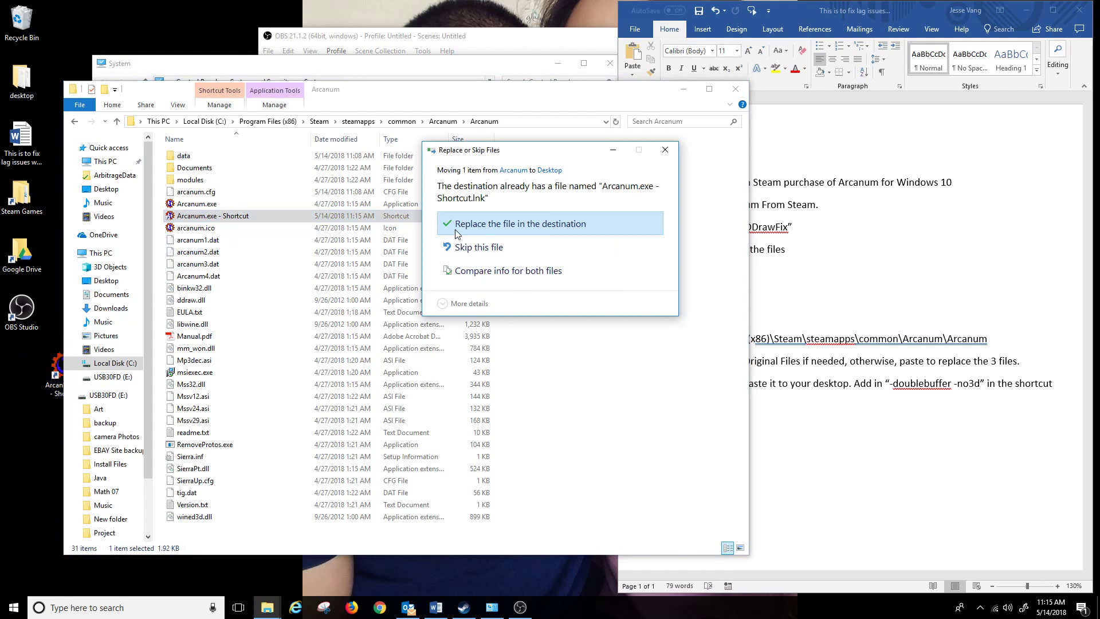
left_click(493, 226)
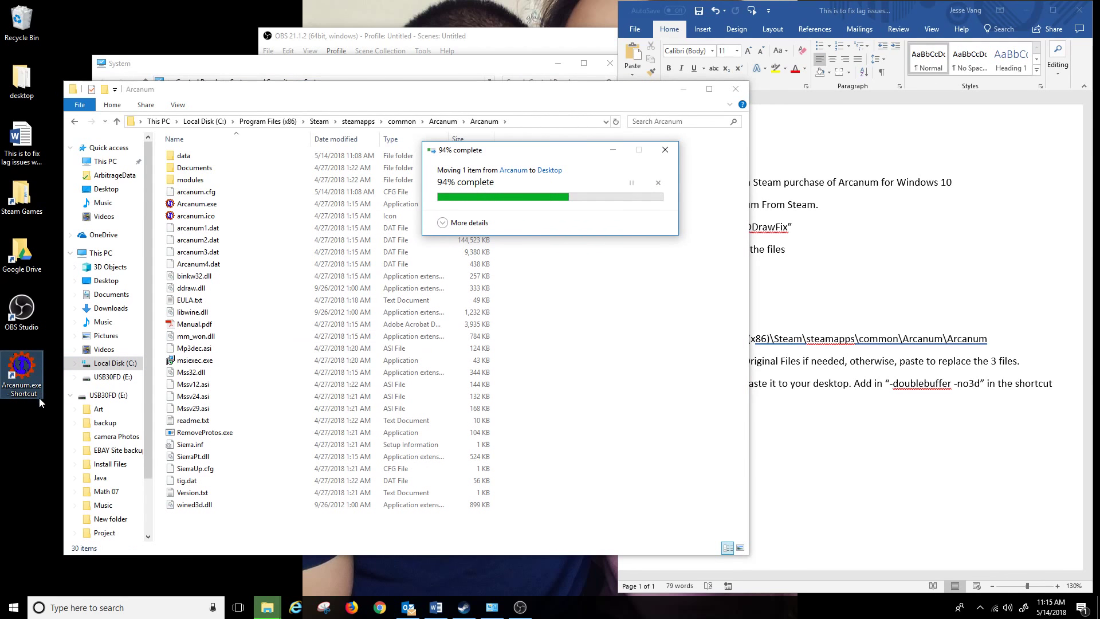
Open the desktop shortcut's Properties and copy -doublebuffer -no3d from the instructions
right_click(37, 397)
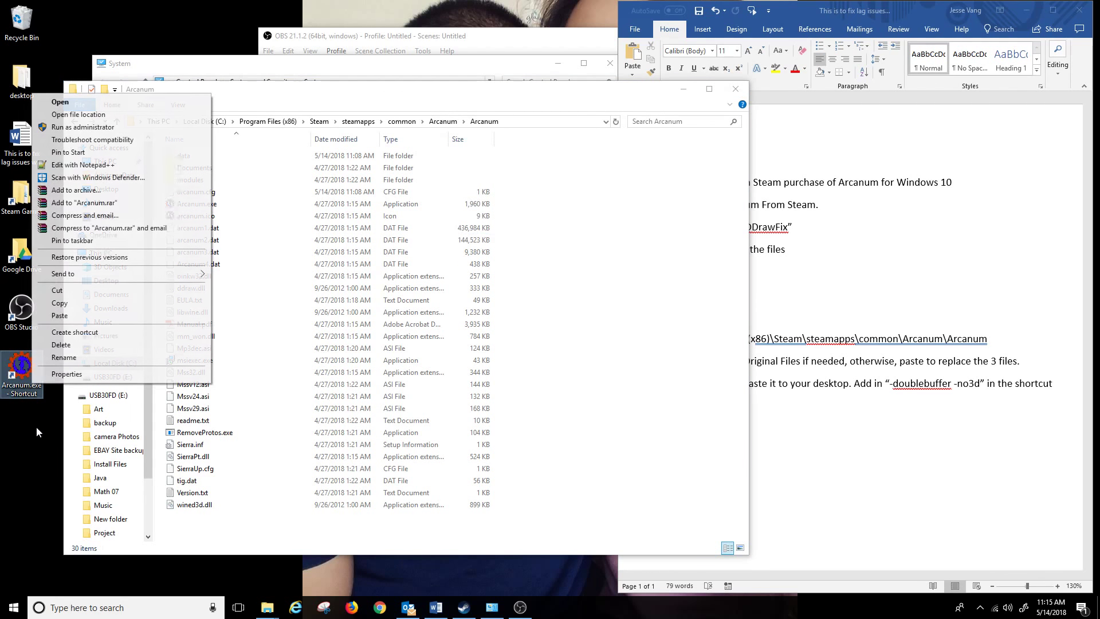
left_click(63, 374)
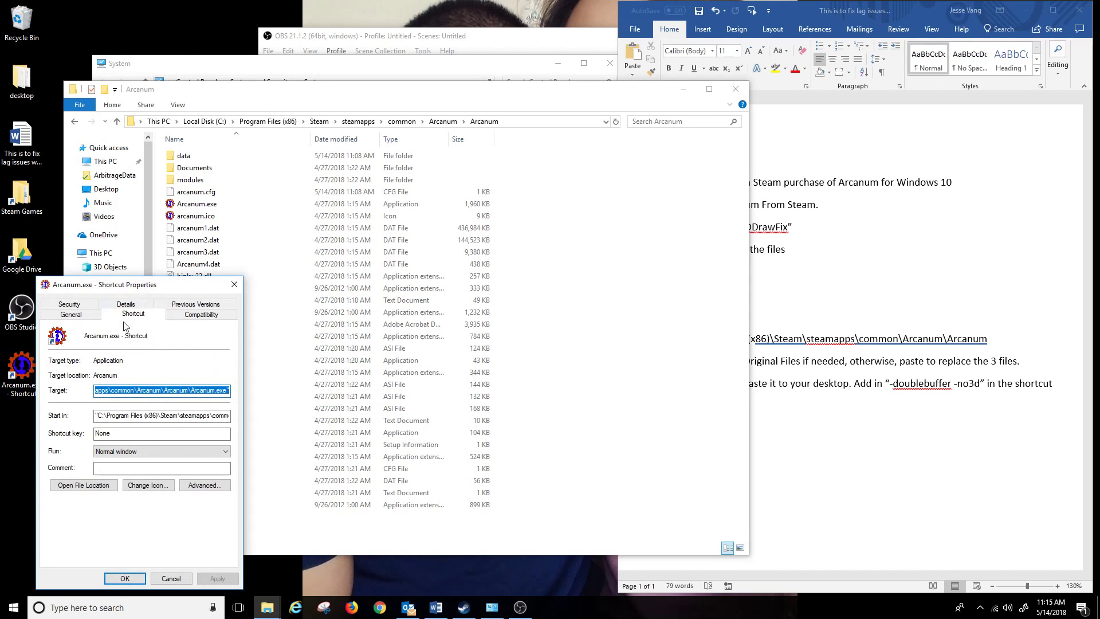
left_click_drag(184, 380, 224, 165)
left_click(1030, 358)
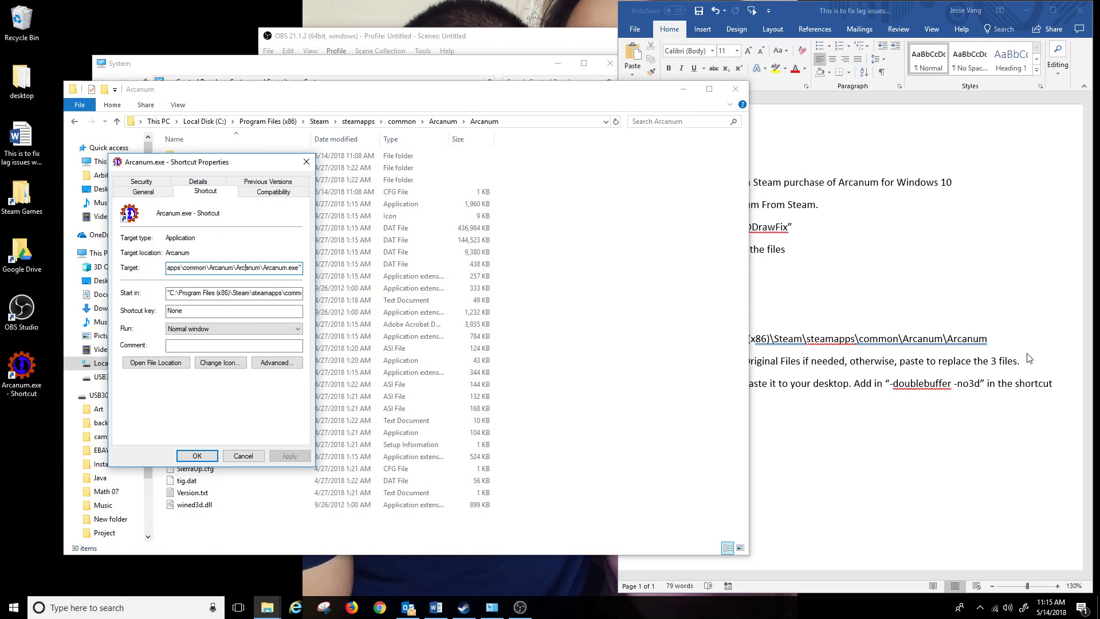
left_click_drag(888, 385, 979, 389)
key("ctrl+c")
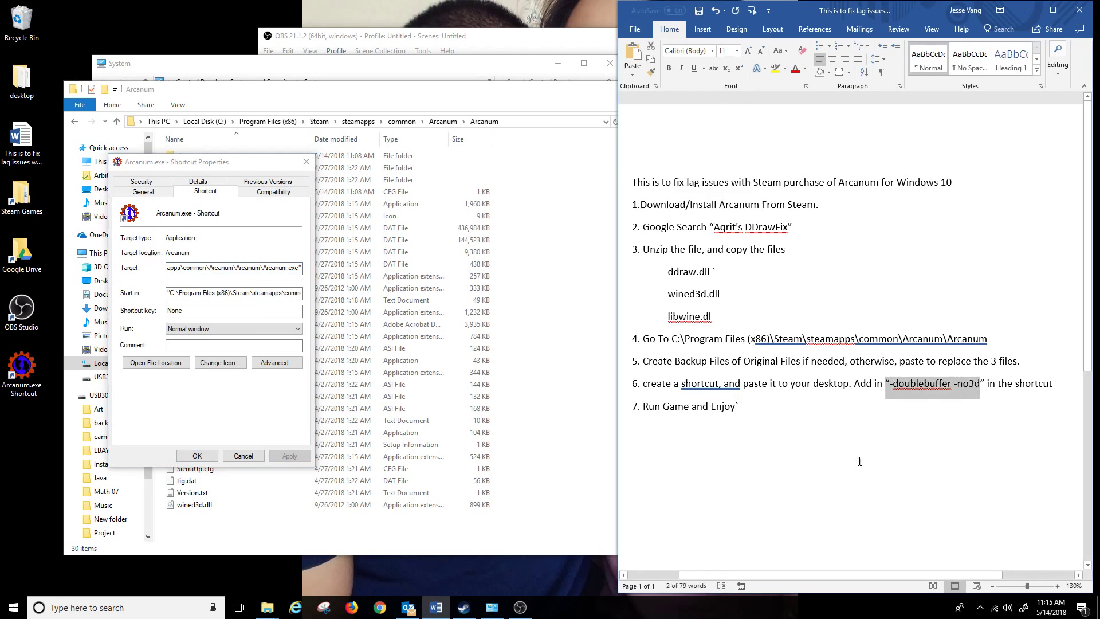
Append -doublebuffer -no3d to the Target, remove the stray quote, then Apply and OK
left_click(276, 267)
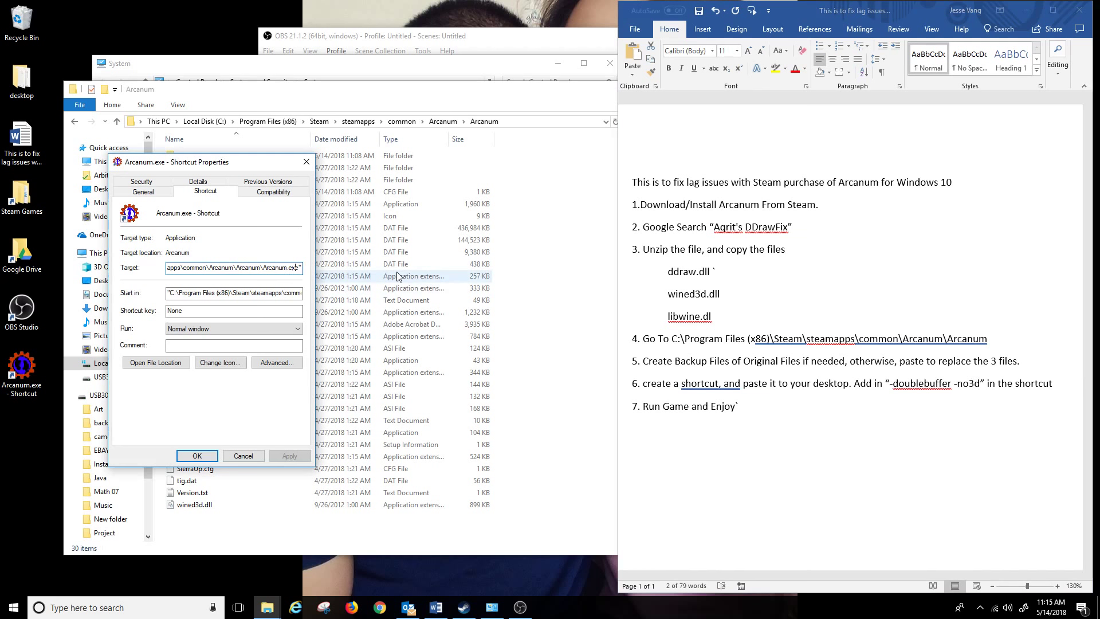
key("ctrl+v")
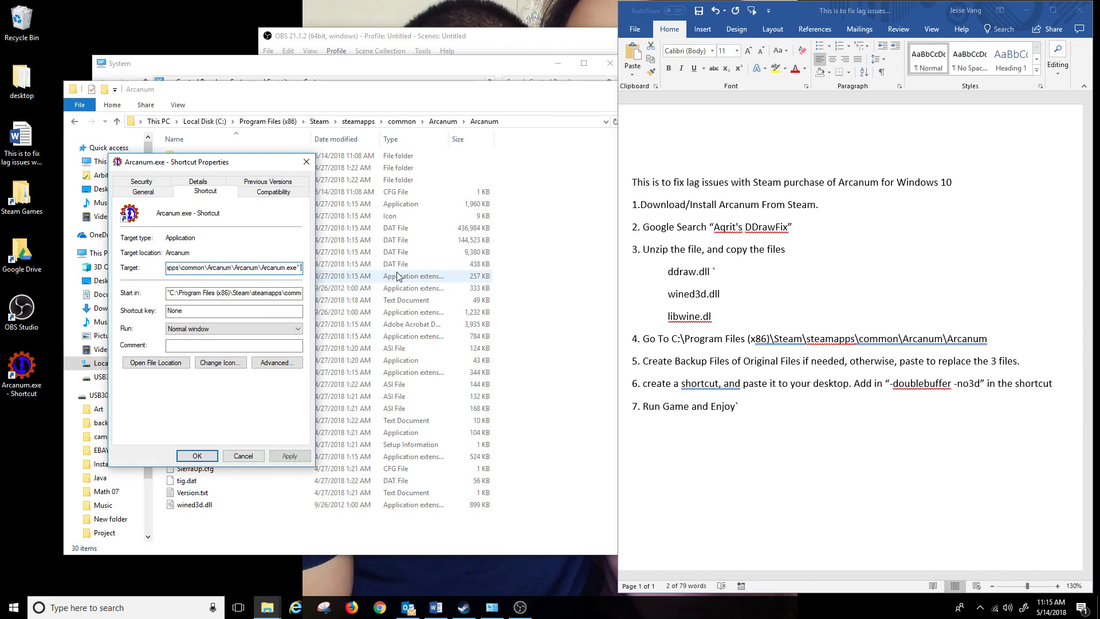
left_click(250, 267)
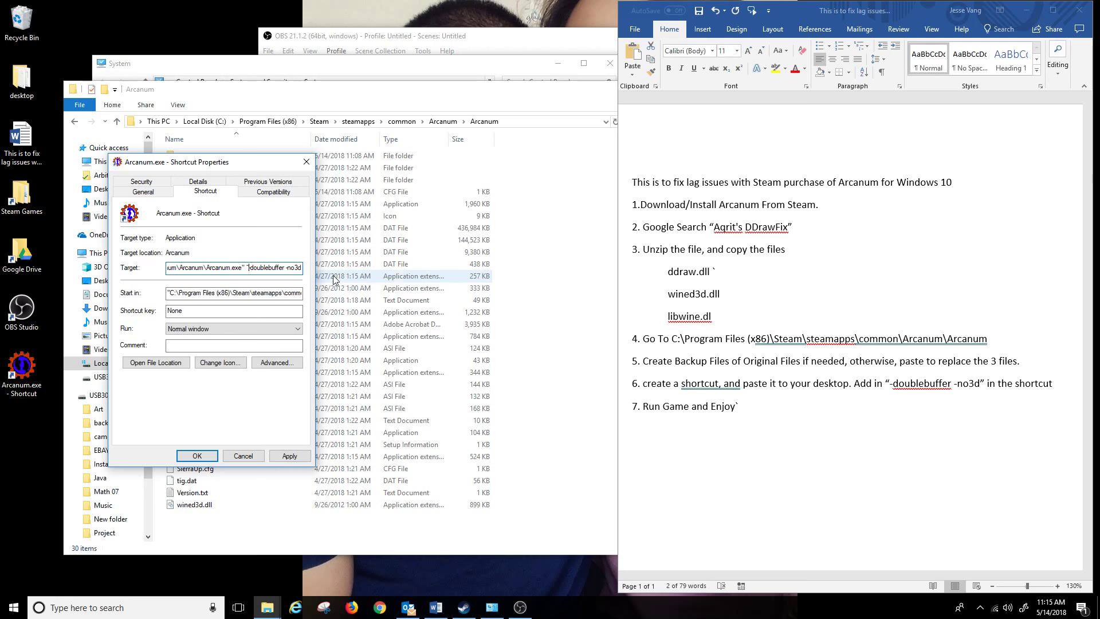
key("BackSpace")
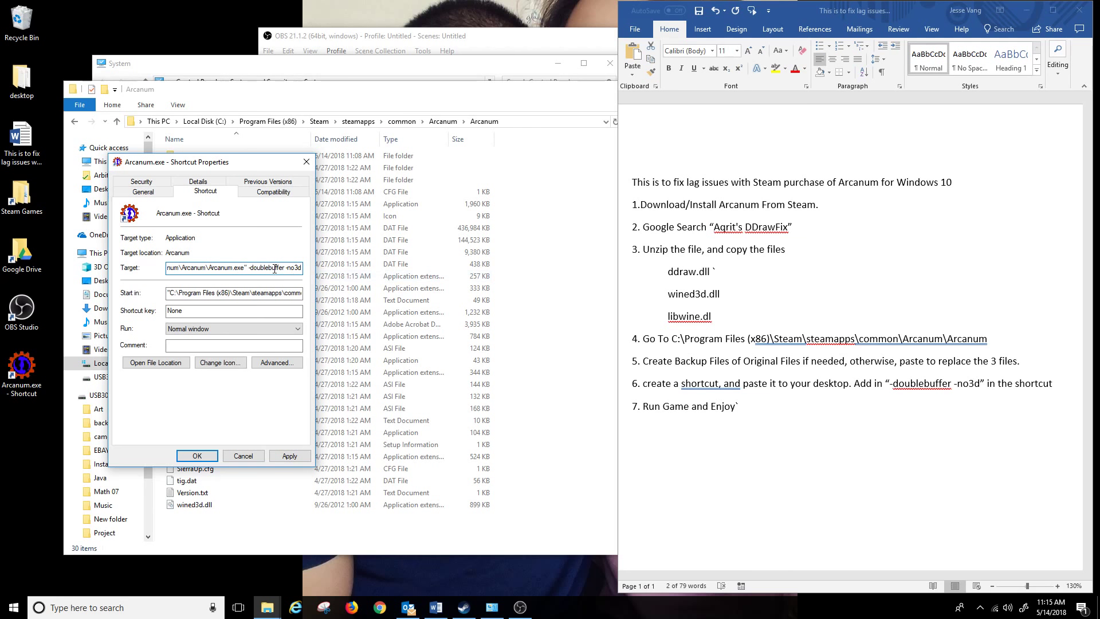
left_click_drag(285, 268, 307, 275)
left_click(286, 267)
left_click_drag(241, 275, 302, 271)
left_click(305, 273)
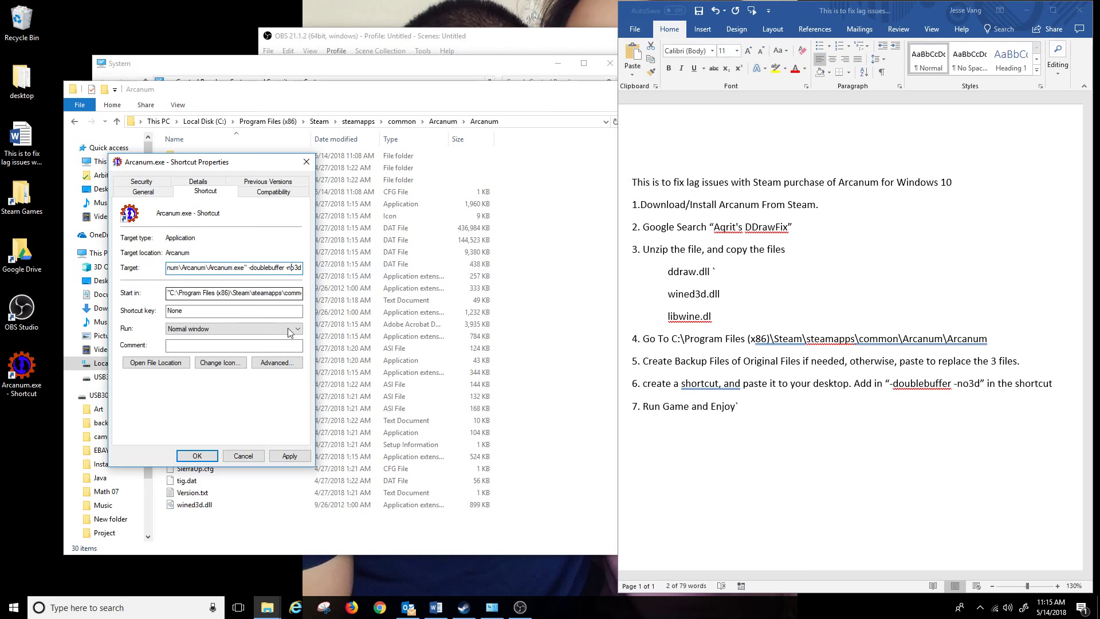
left_click(285, 456)
left_click(197, 455)
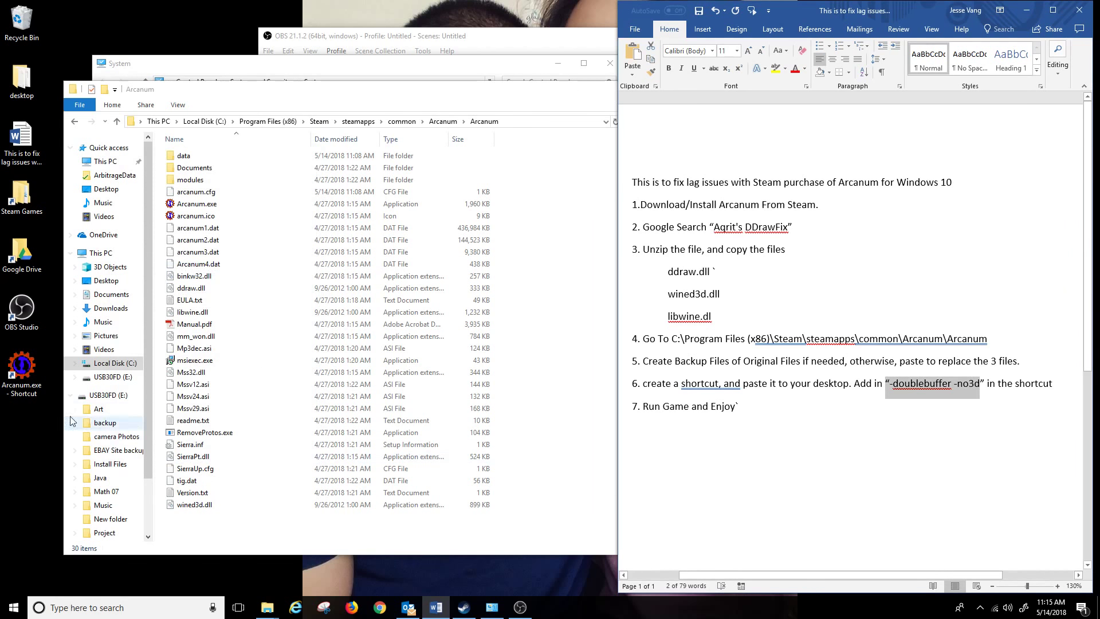
Select the desktop Arcanum shortcut and bring OBS Studio's recording window forward
left_click(22, 373)
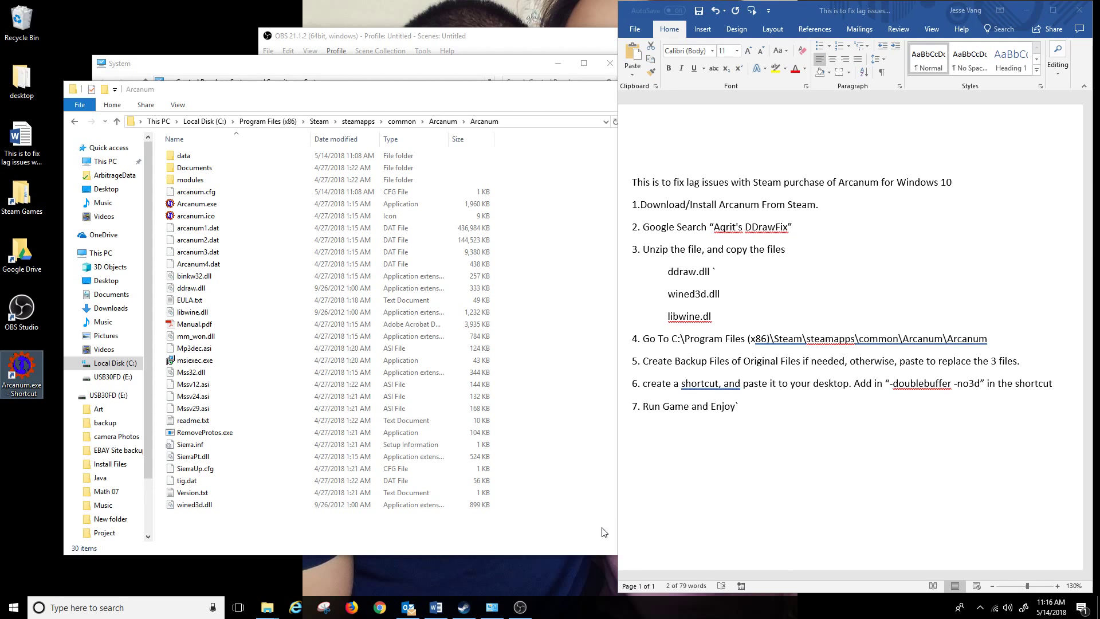
left_click(403, 48)
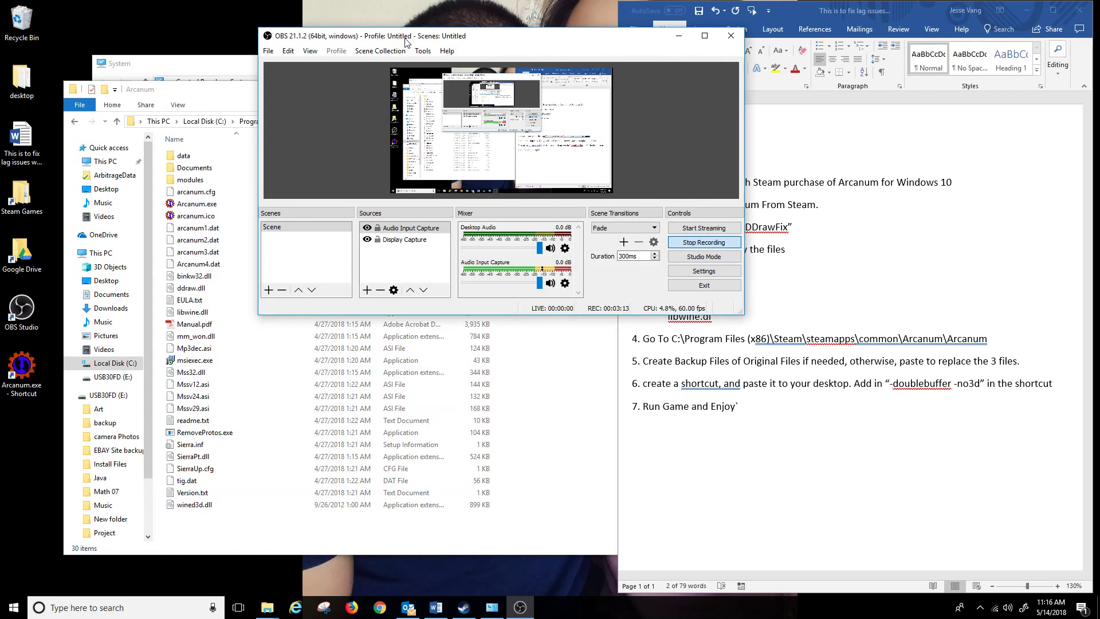